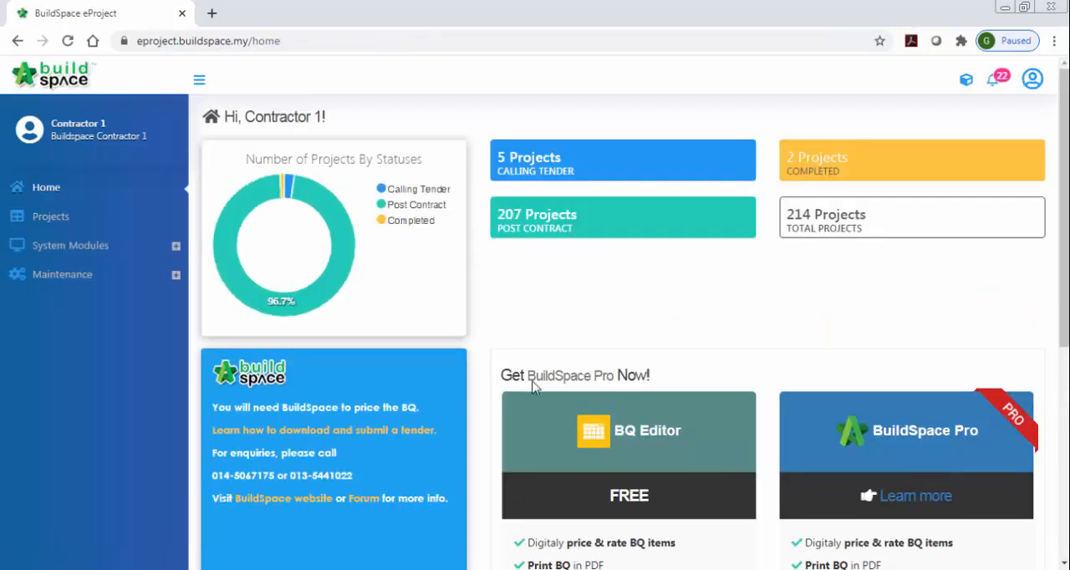
Open the project "Building Works for Phase 1" and launch the BQ Editor for it.
left_click(42, 220)
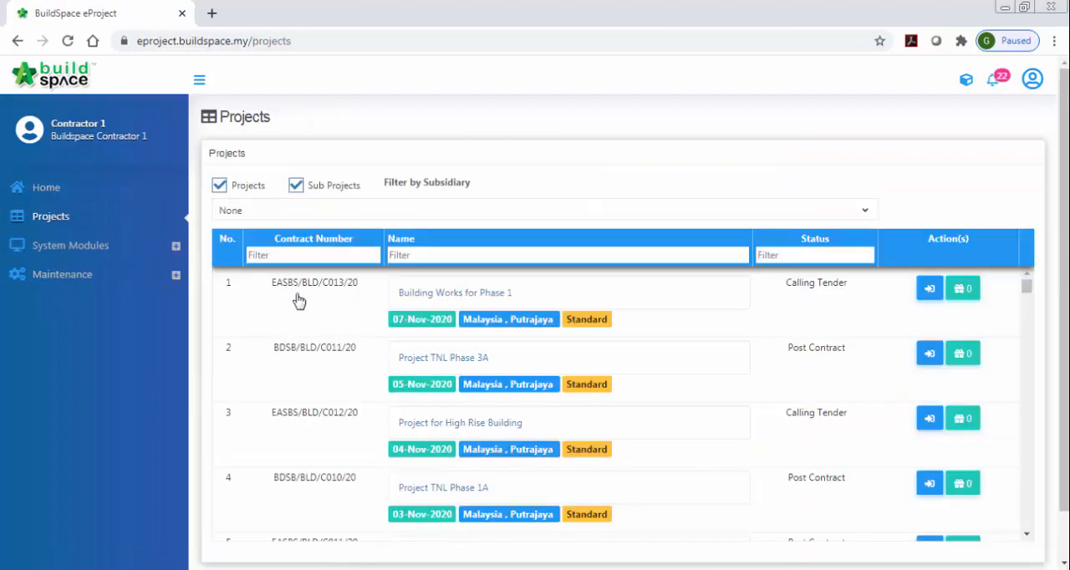
left_click(346, 334)
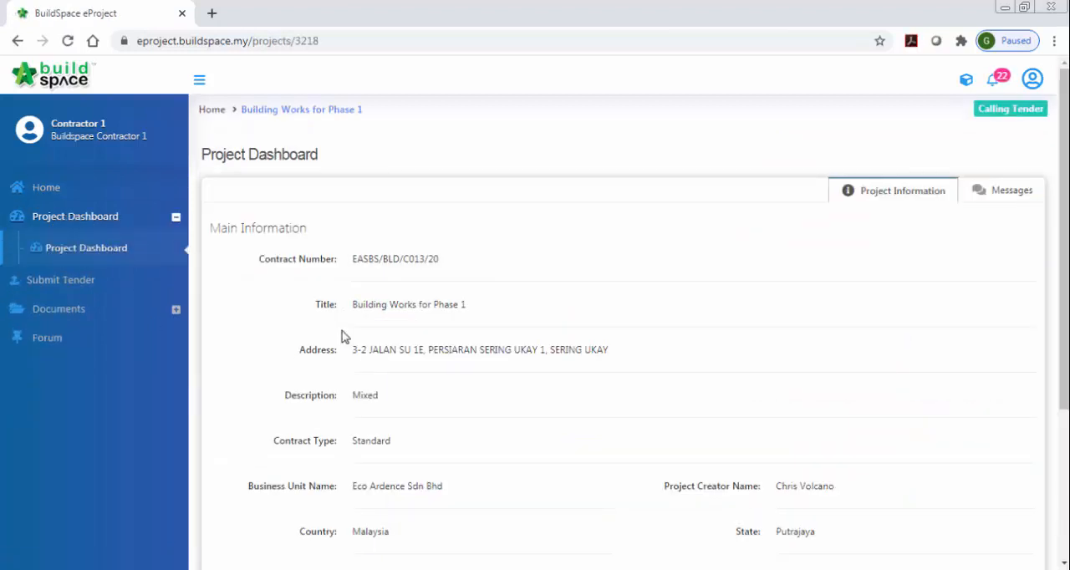
left_click(966, 80)
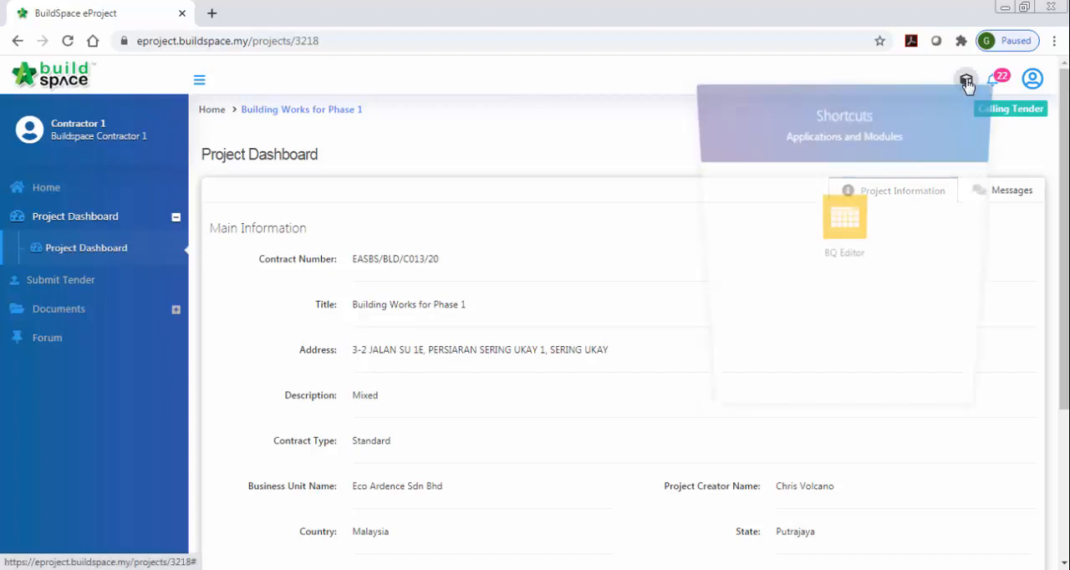
left_click(851, 227)
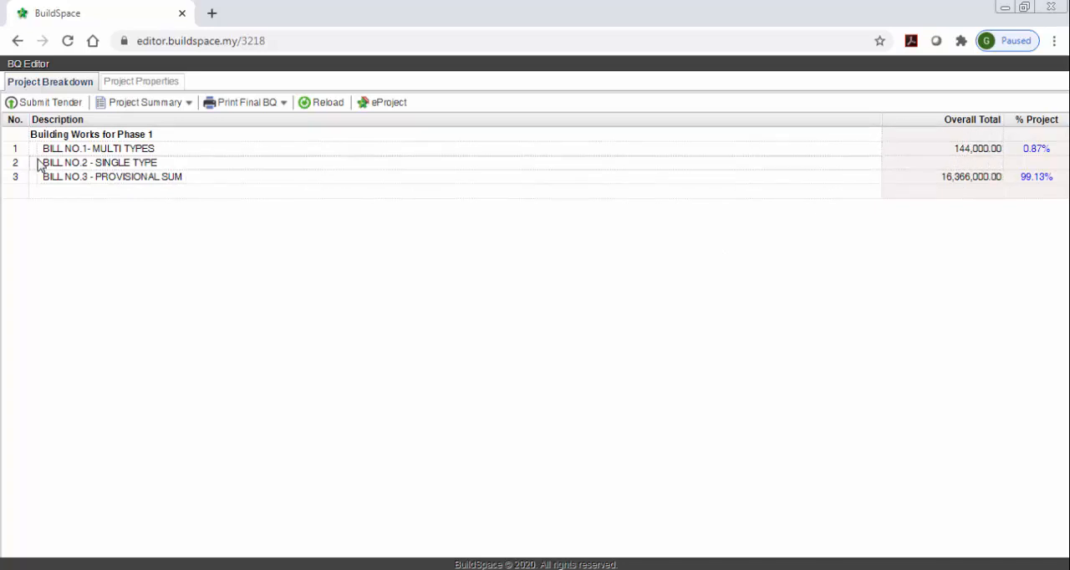
Open BILL NO.1 - MULTI TYPES and its element "Bill No. B.3/1 - WORK BELOW GROUND FLOOR LEVEL".
left_click(86, 154)
key("Down")
key("Down")
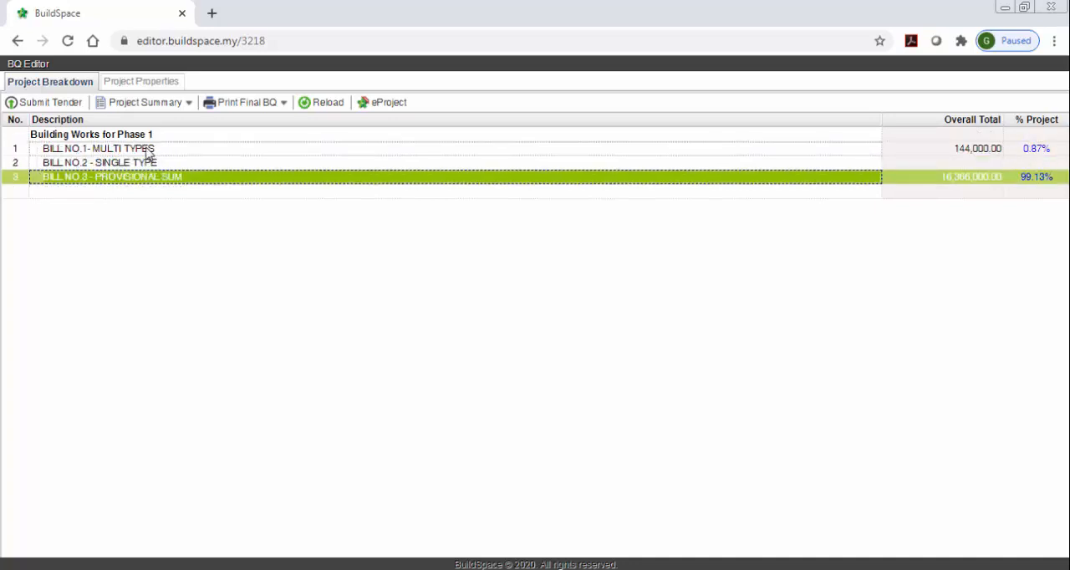
left_click(147, 154)
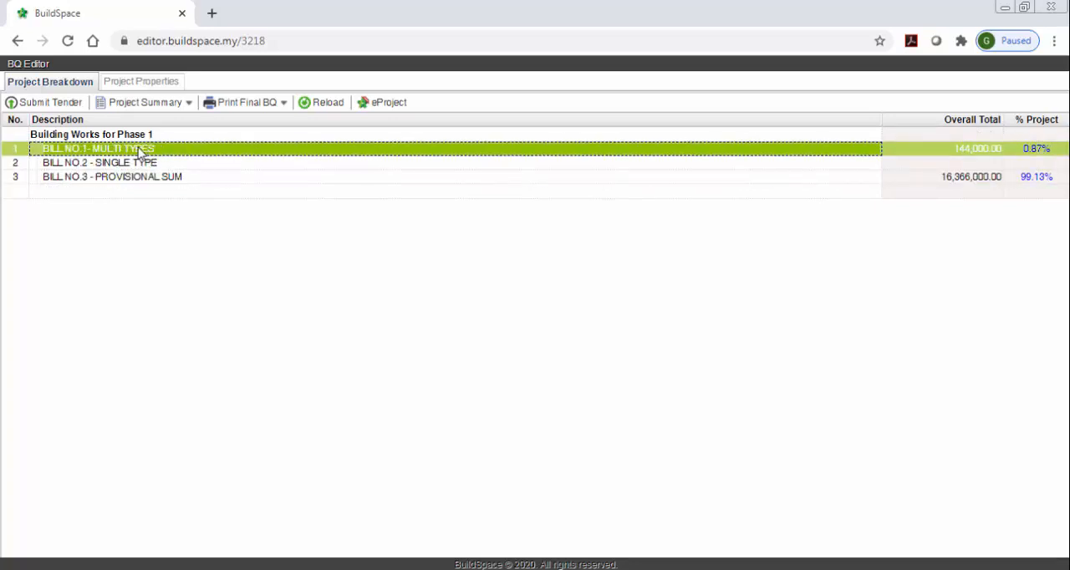
double_click(140, 151)
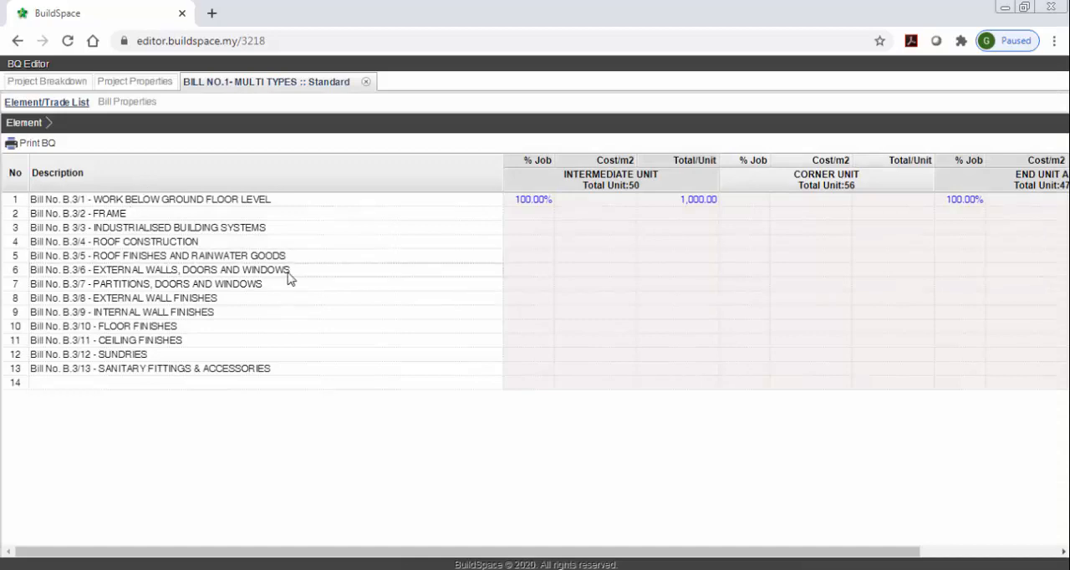
left_click(435, 204)
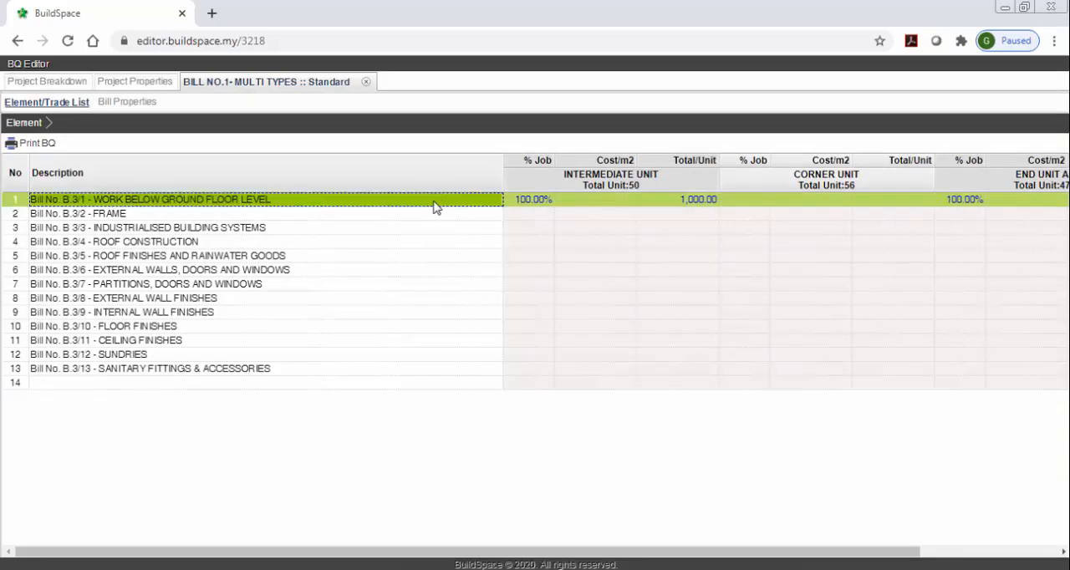
double_click(423, 209)
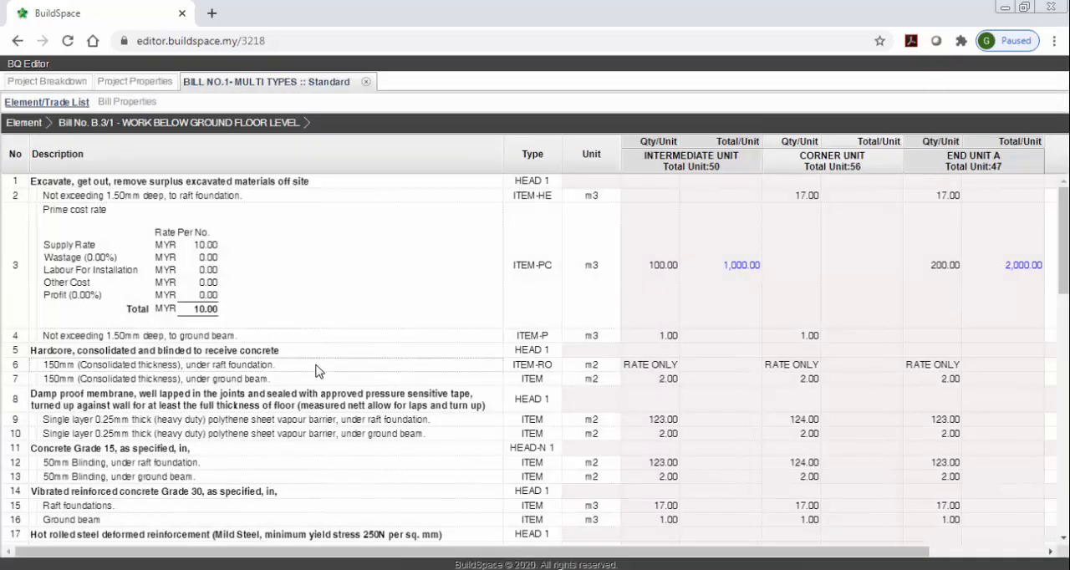
Save the prime cost rate of item 3 with 5% wastage, MYR 5.00 labour for installation, MYR 5.00 other cost and 5% profit.
left_click(198, 316)
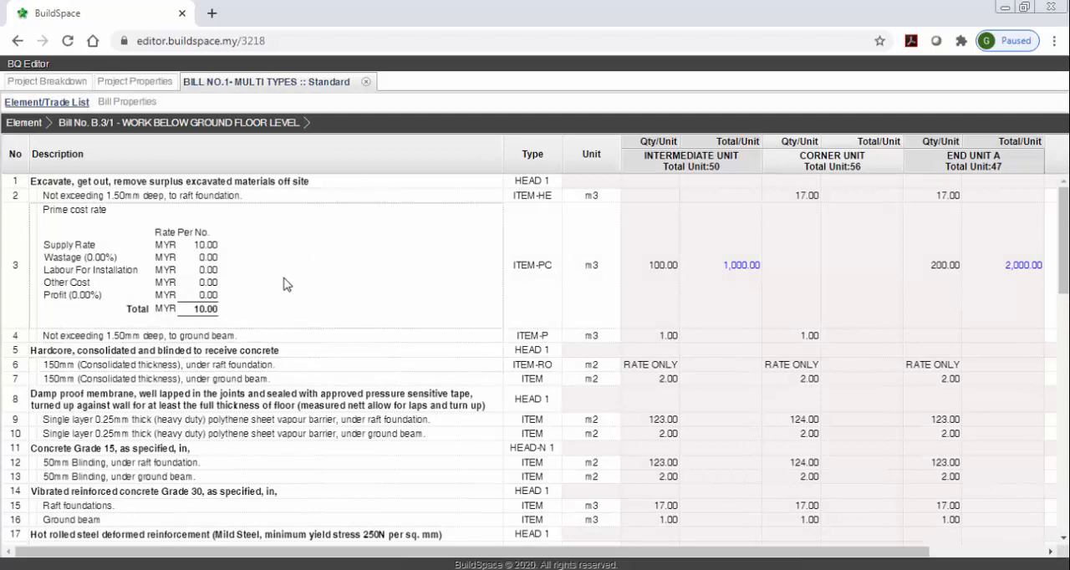
left_click(451, 277)
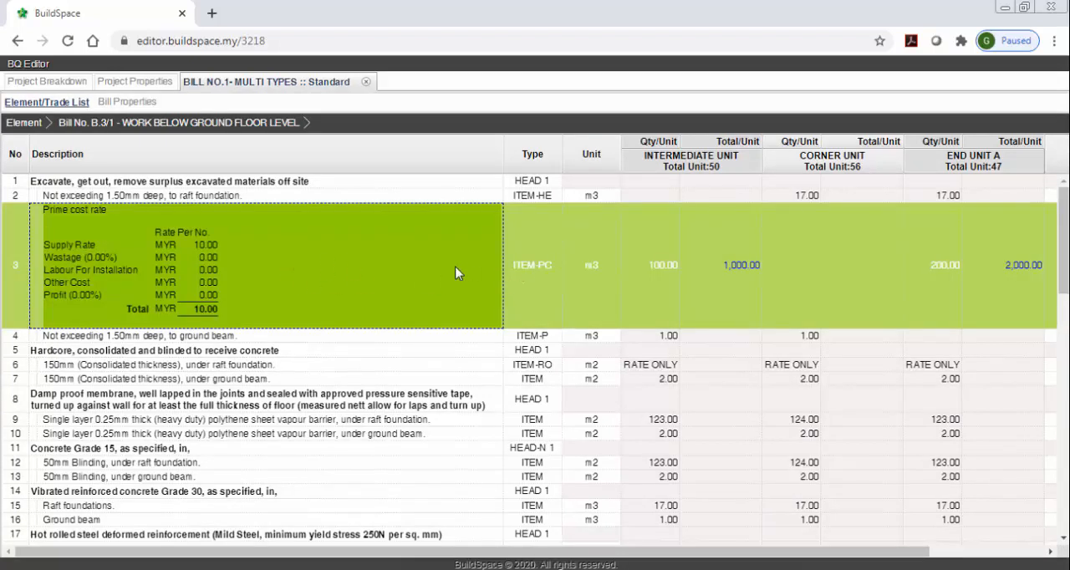
left_click_drag(453, 552, 566, 552)
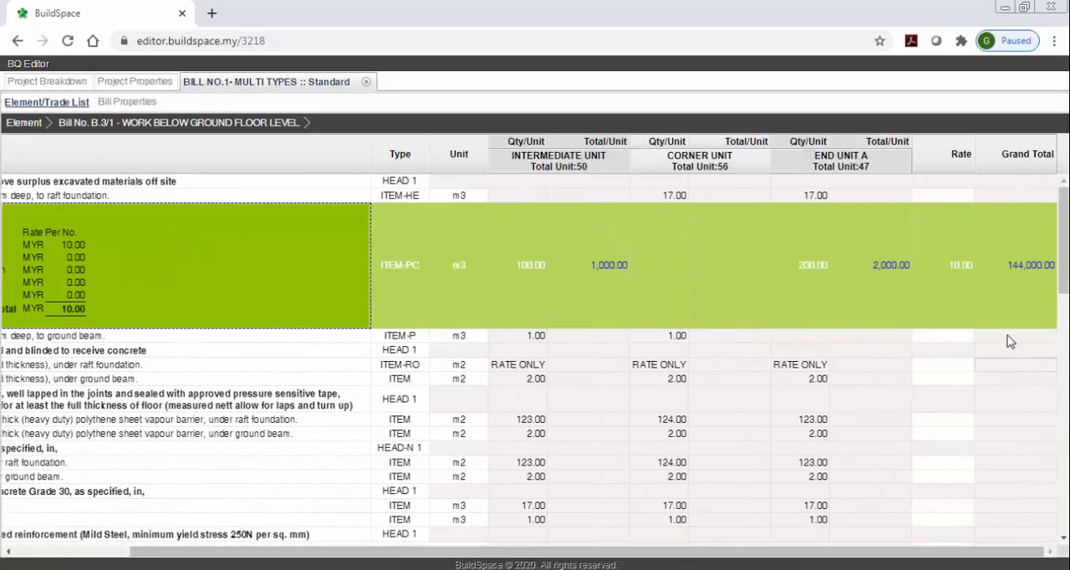
double_click(959, 291)
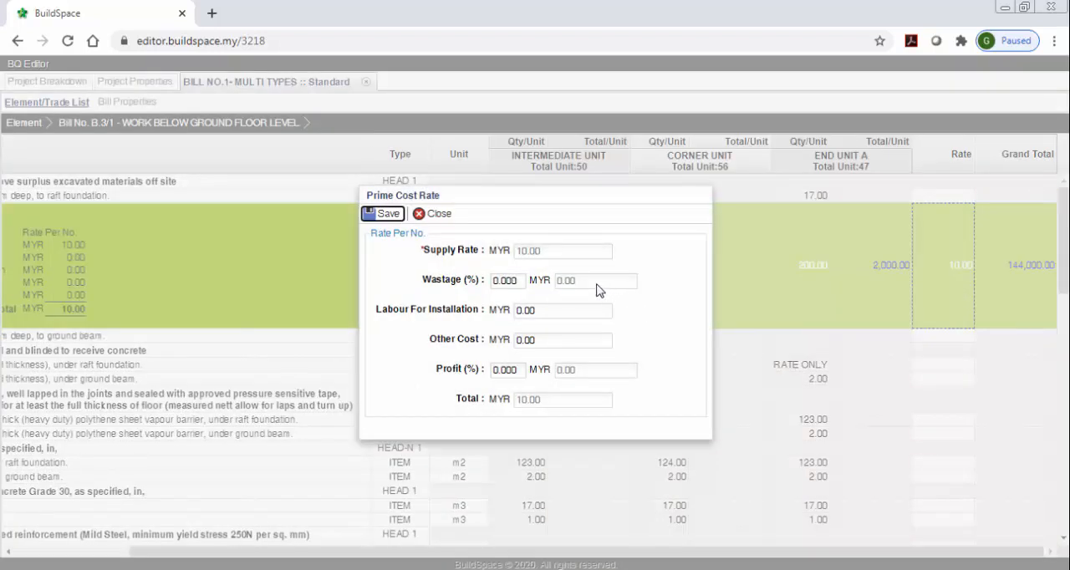
left_click(558, 255)
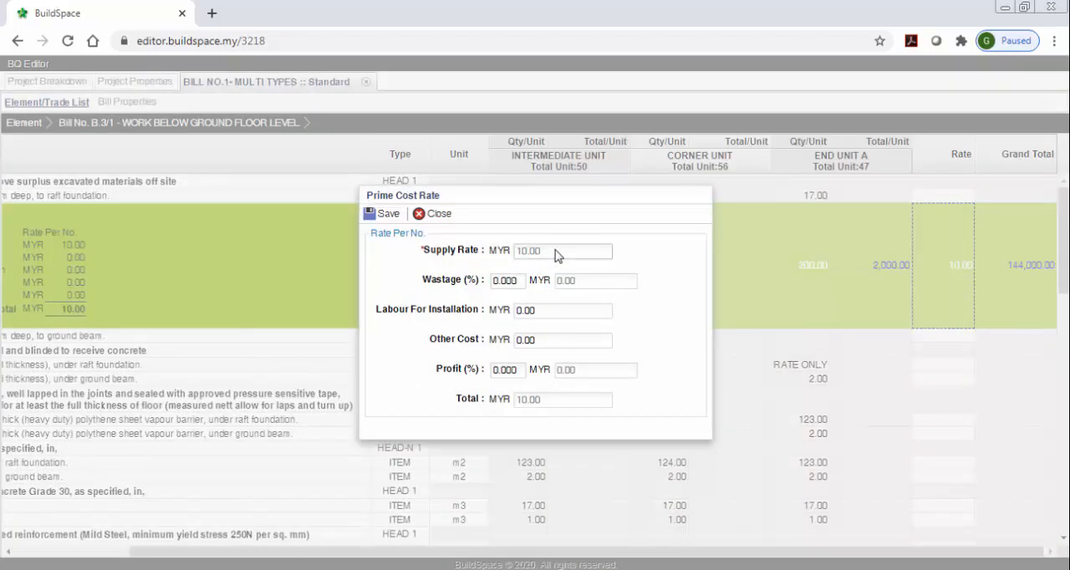
left_click(516, 281)
type("5")
left_click(531, 310)
type("5")
left_click(549, 340)
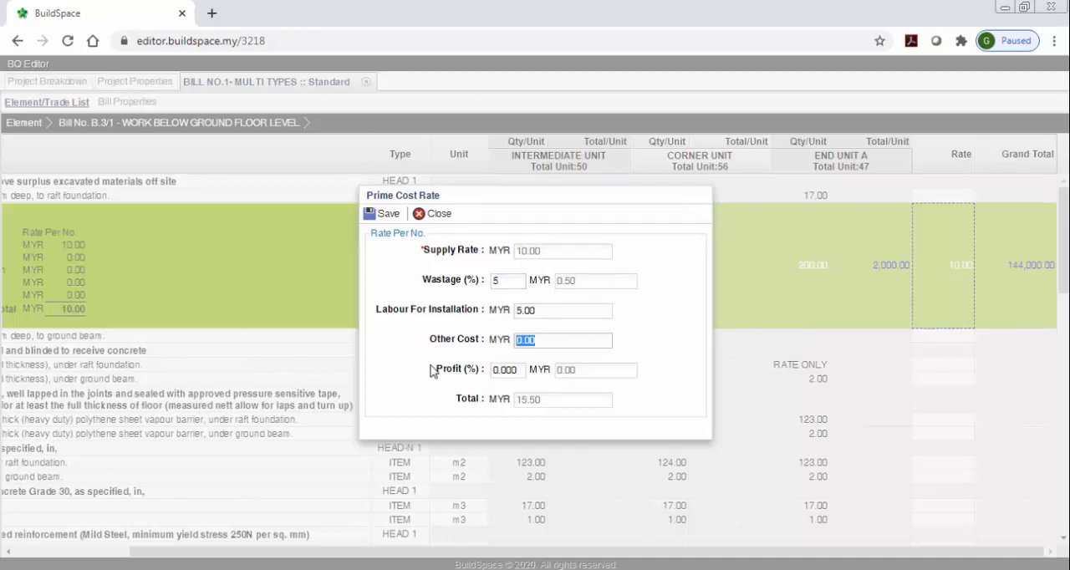
type("5")
left_click(503, 370)
type("5")
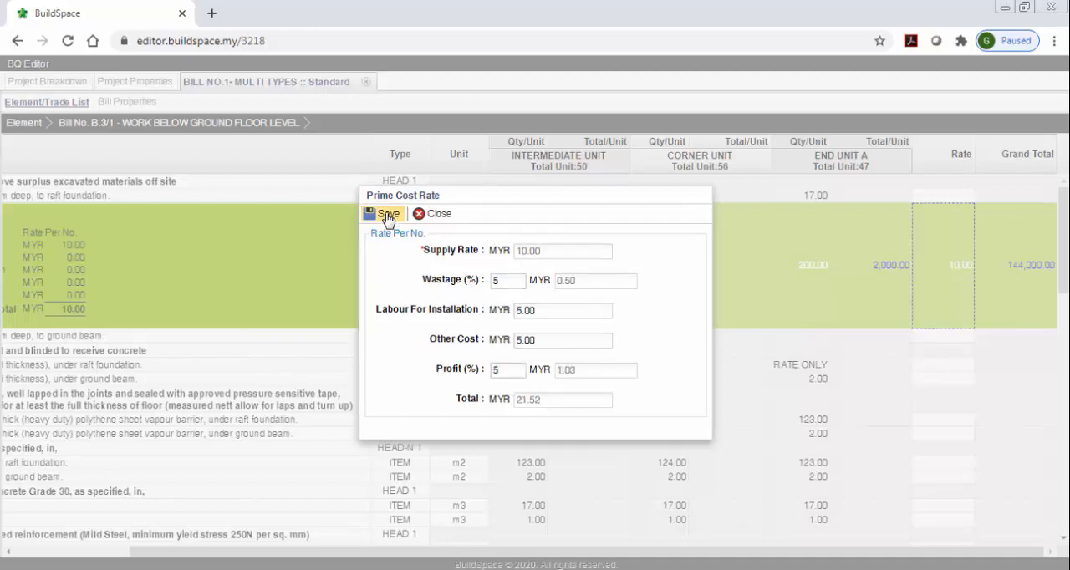
left_click(387, 215)
Set the rate to 10 for item 2, excavation to raft foundation, and for item 6, the rate-only hardcore under raft foundation.
left_click(963, 199)
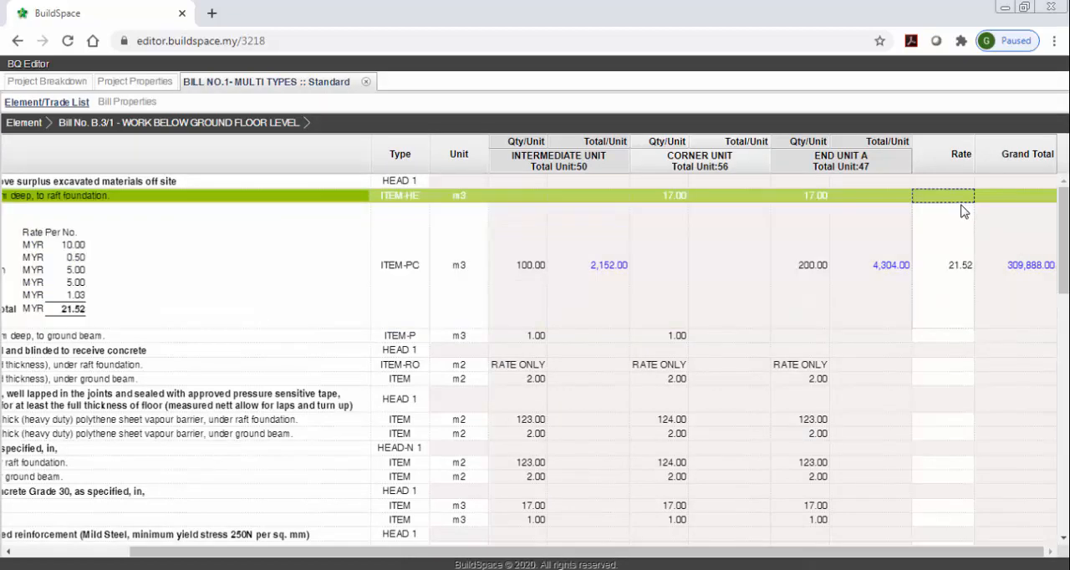
type("10")
key("Return")
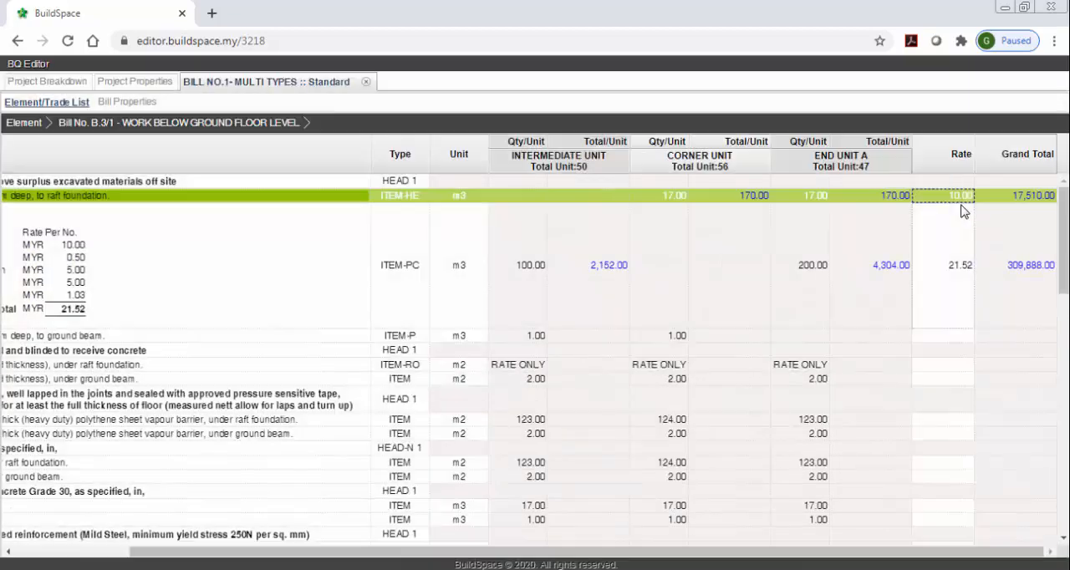
key("Down")
key("Down")
key("Down")
key("Down")
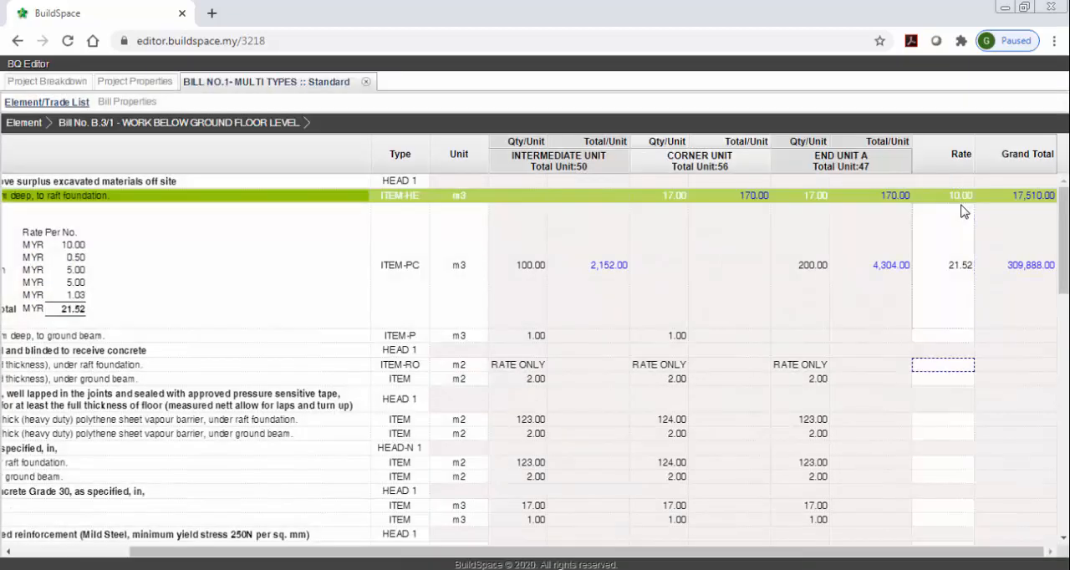
key("Return")
type("10")
key("Return")
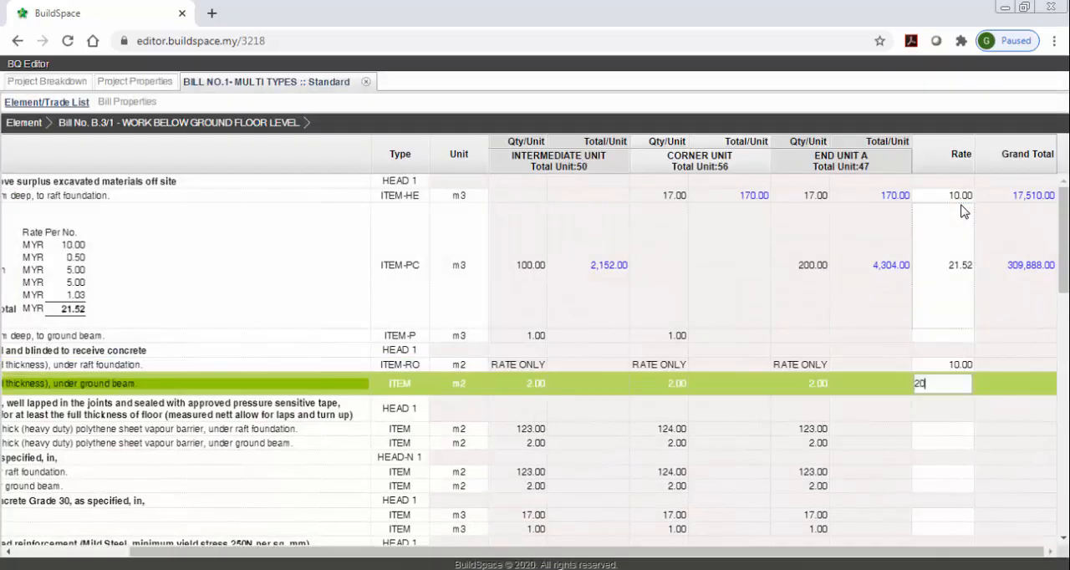
Set the rate to 20 for the hardcore under ground beam and 120 for the polythene vapour barrier under ground beam.
type("20")
key("Return")
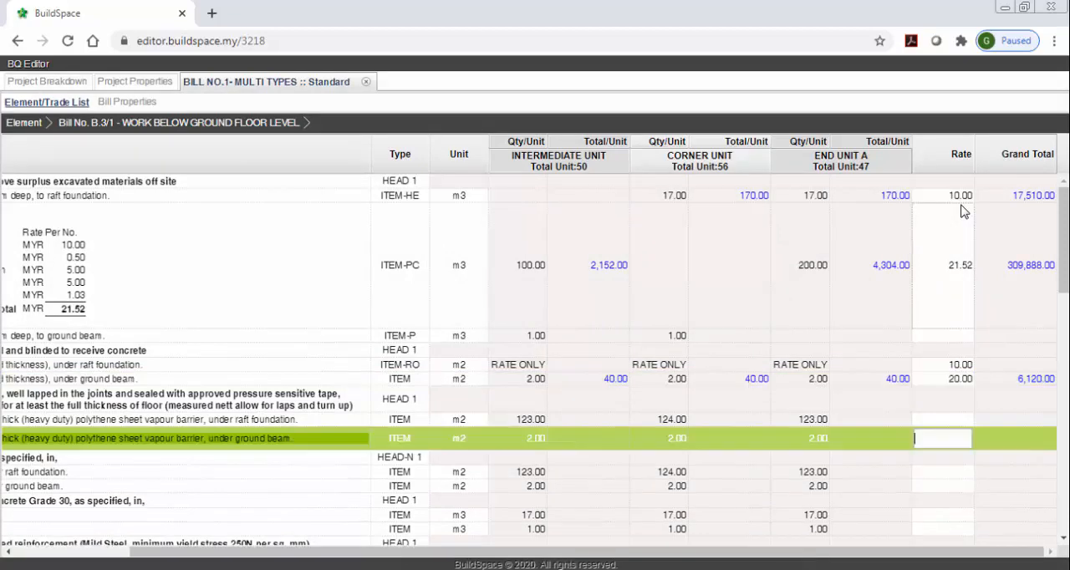
type("120")
key("Return")
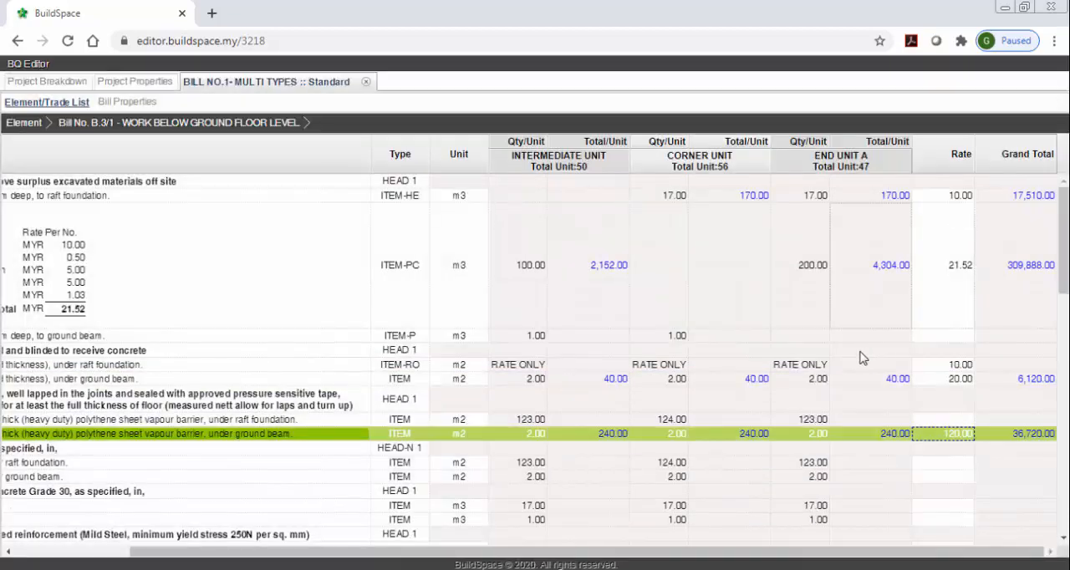
Enter the description "new item" in row 57, the first blank ITEM-NL line under "Any other items".
left_click_drag(775, 550, 636, 551)
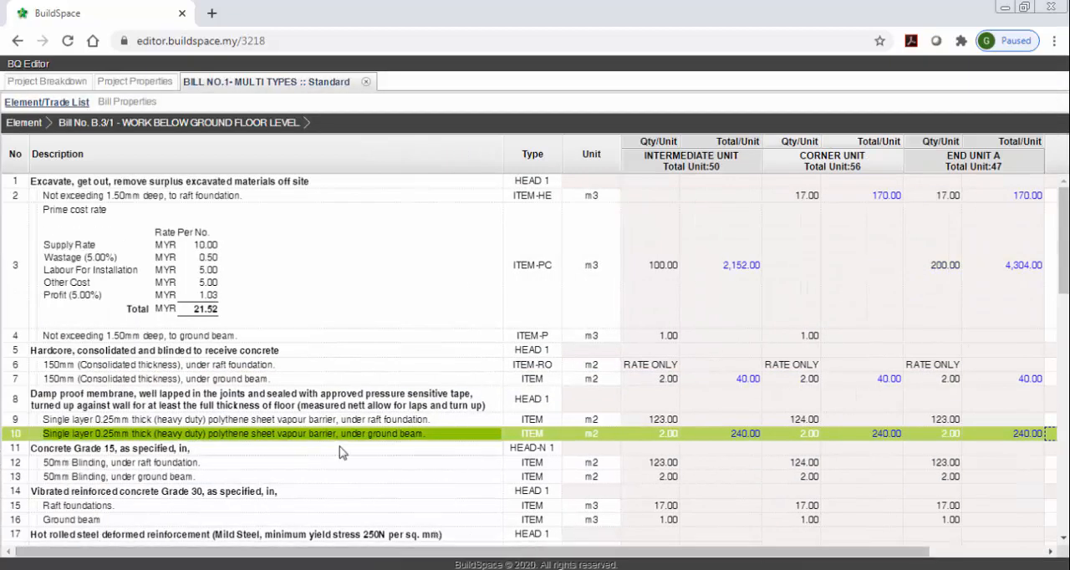
scroll(333, 422, "down", 5)
scroll(332, 422, "down", 5)
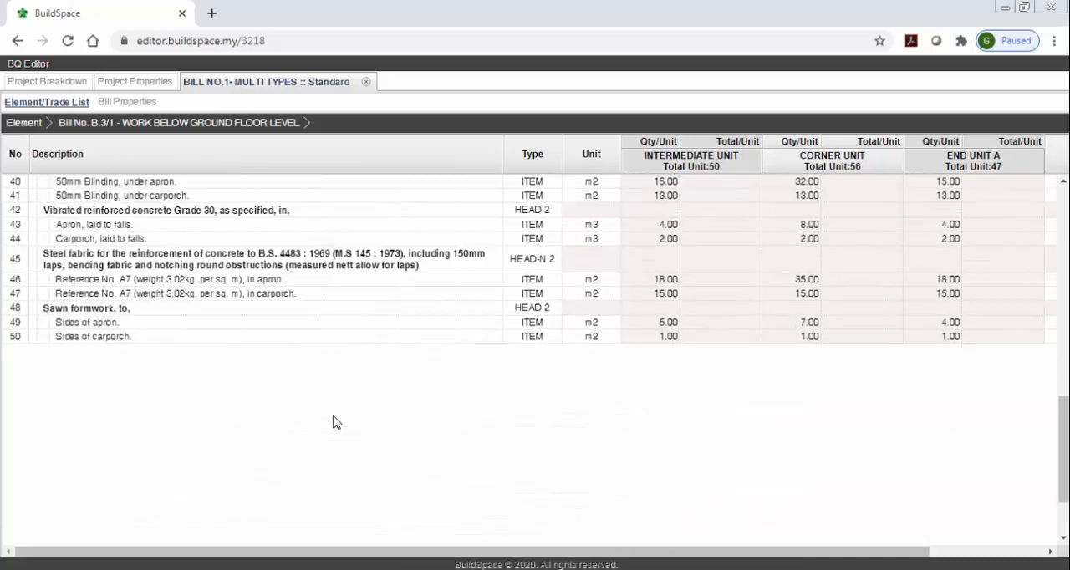
scroll(333, 422, "down", 2)
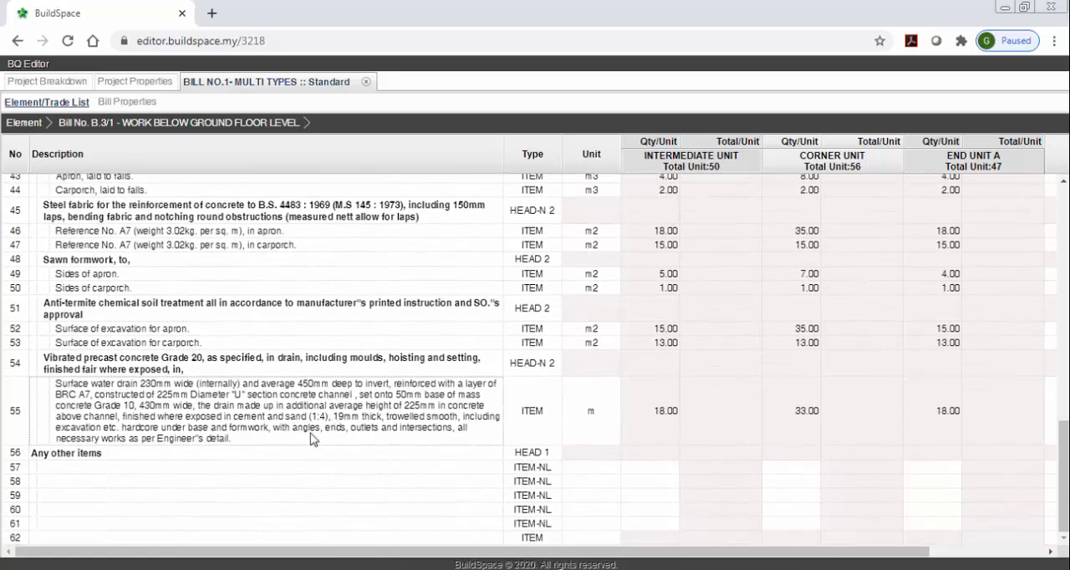
left_click(136, 455)
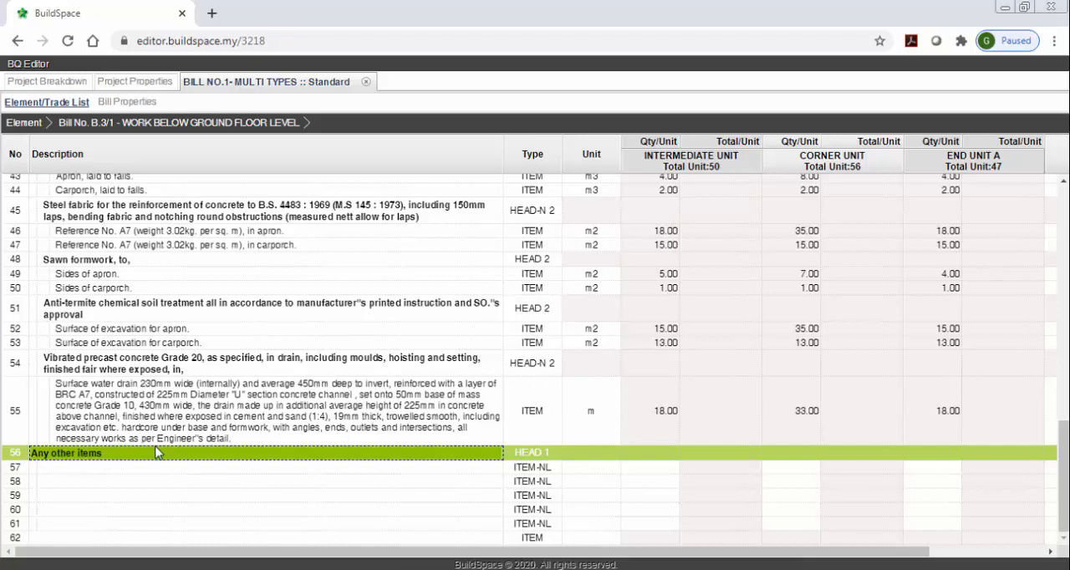
left_click(107, 468)
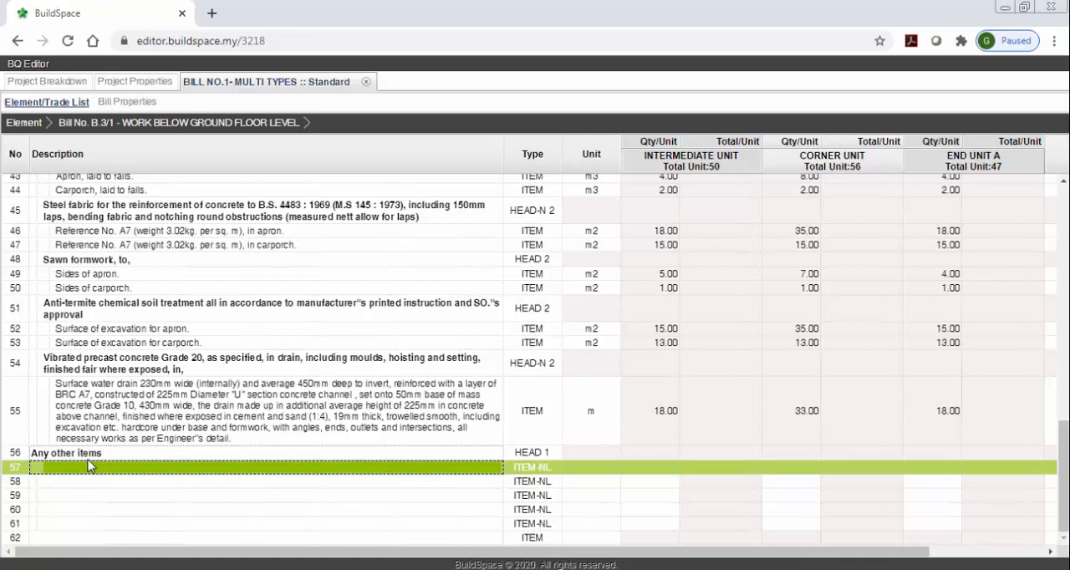
left_click(548, 494)
left_click(495, 475)
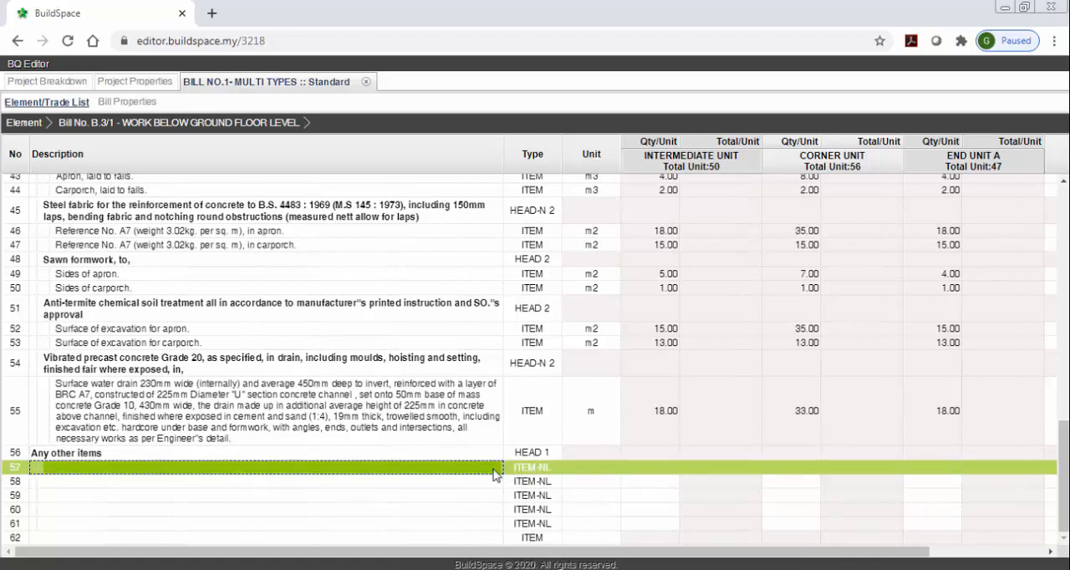
left_click(407, 418)
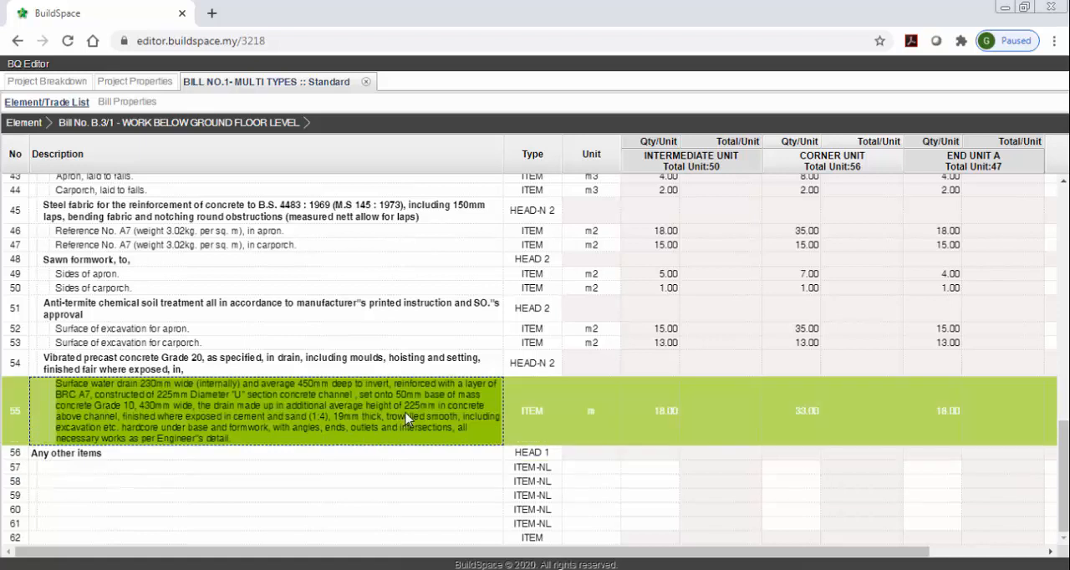
double_click(433, 474)
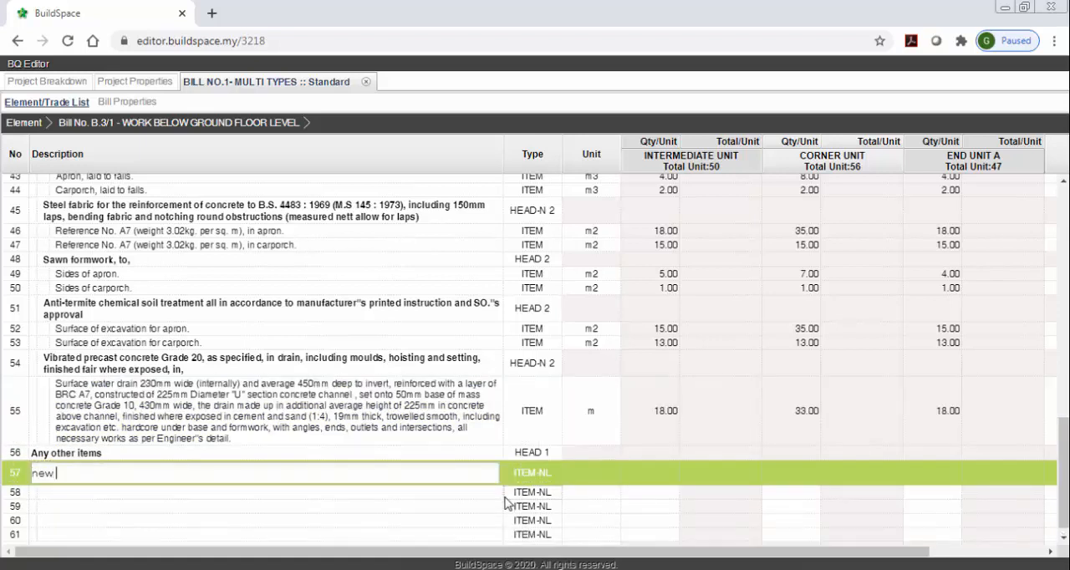
type("new item")
key("Return")
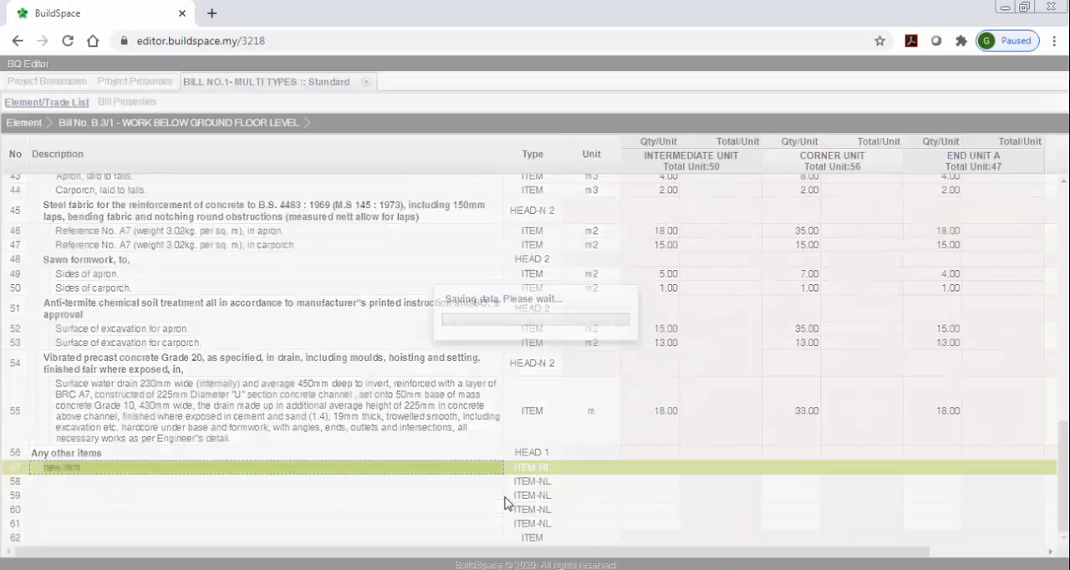
Set the new item's unit to m3 and its quantities to 23 for Intermediate Unit, 32 for Corner Unit and 23 for End Unit A.
key("Return")
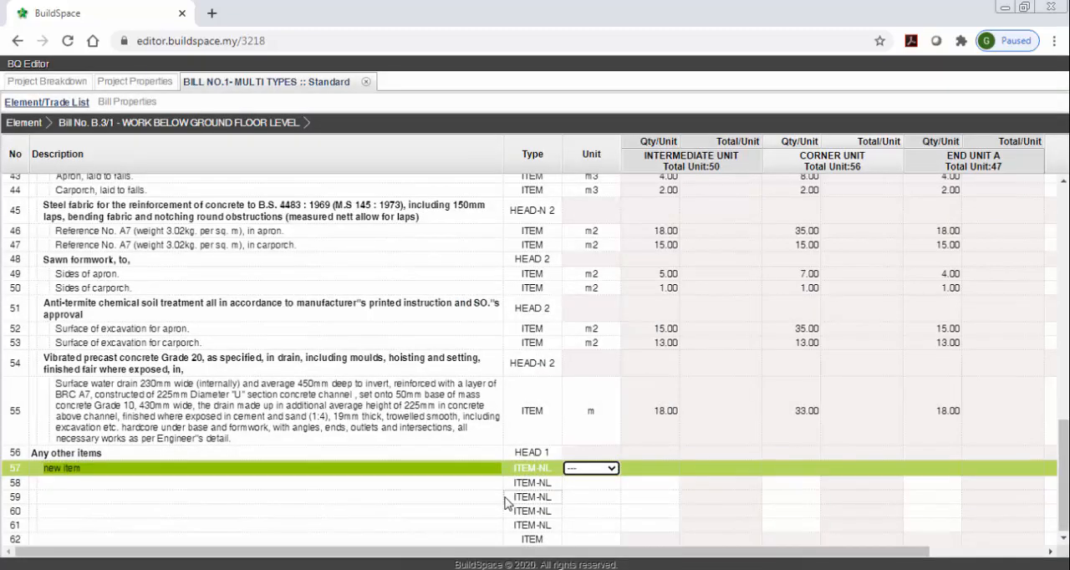
key("Return")
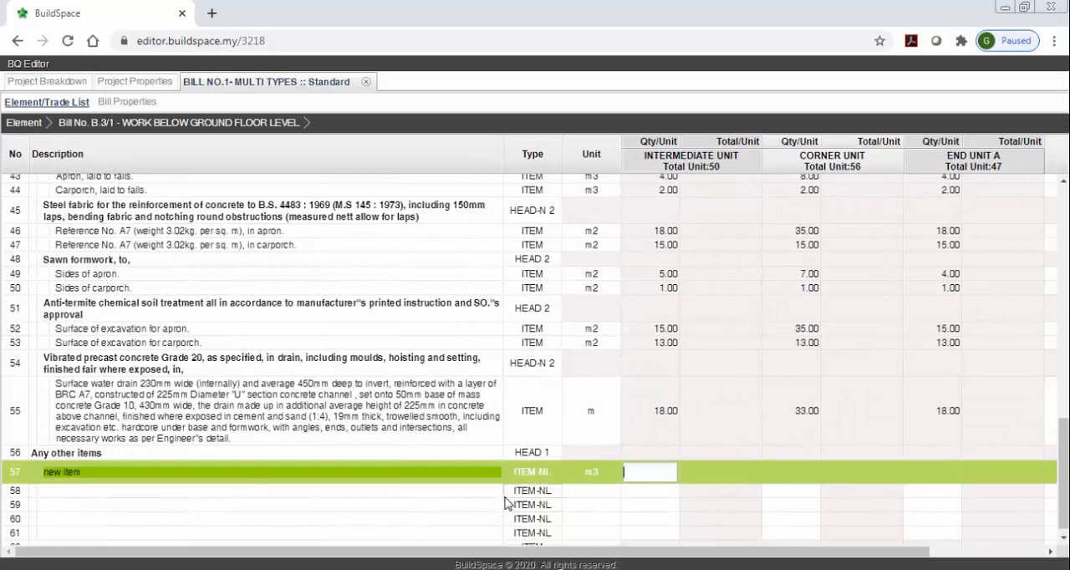
type("23")
key("Return")
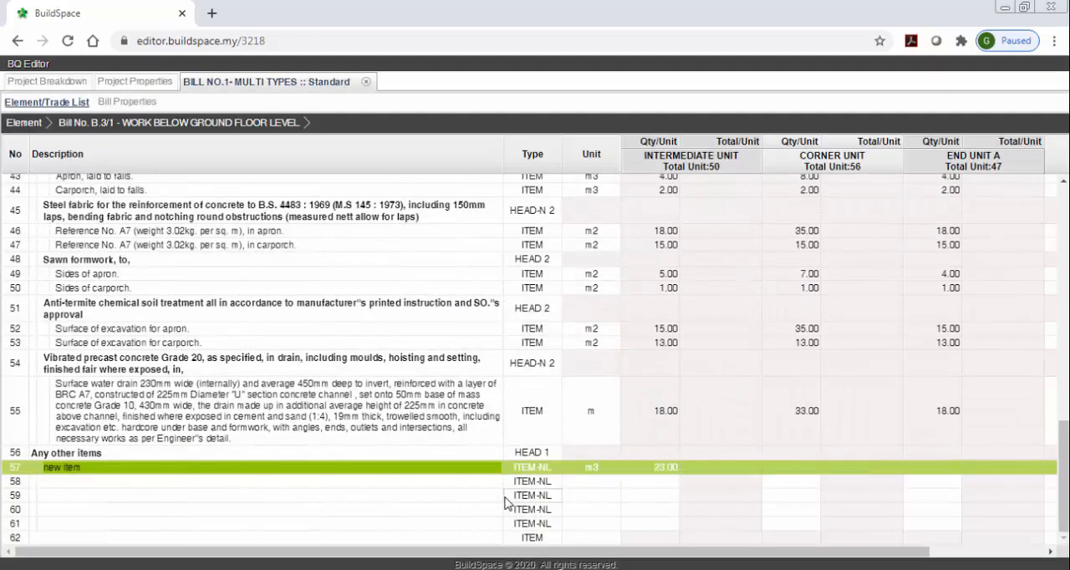
type("32")
key("Return")
type("23")
key("Return")
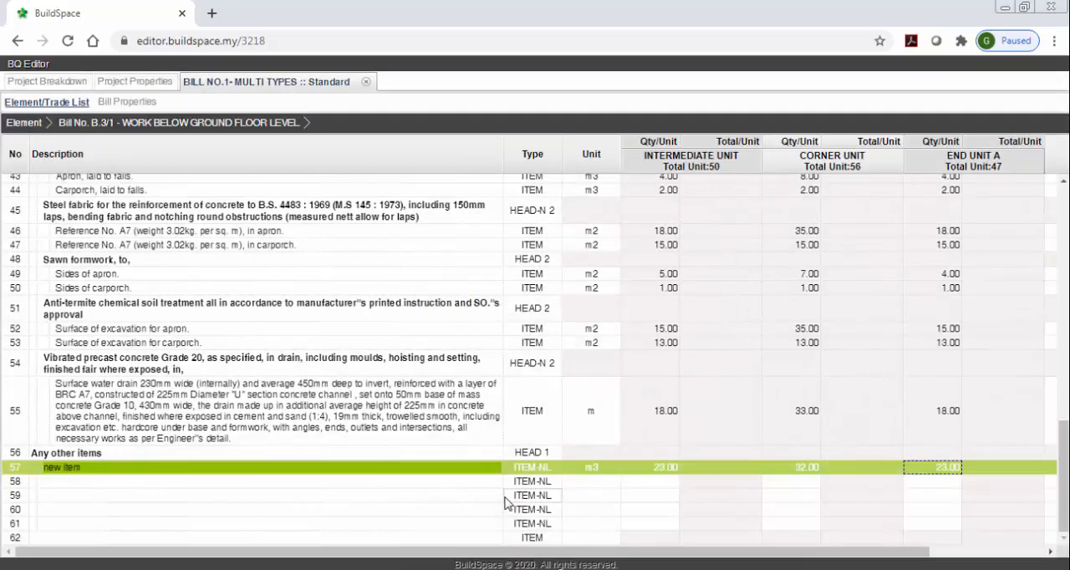
Set the rate of the new item in row 57 to 35 and return to the bill's element list.
key("Return")
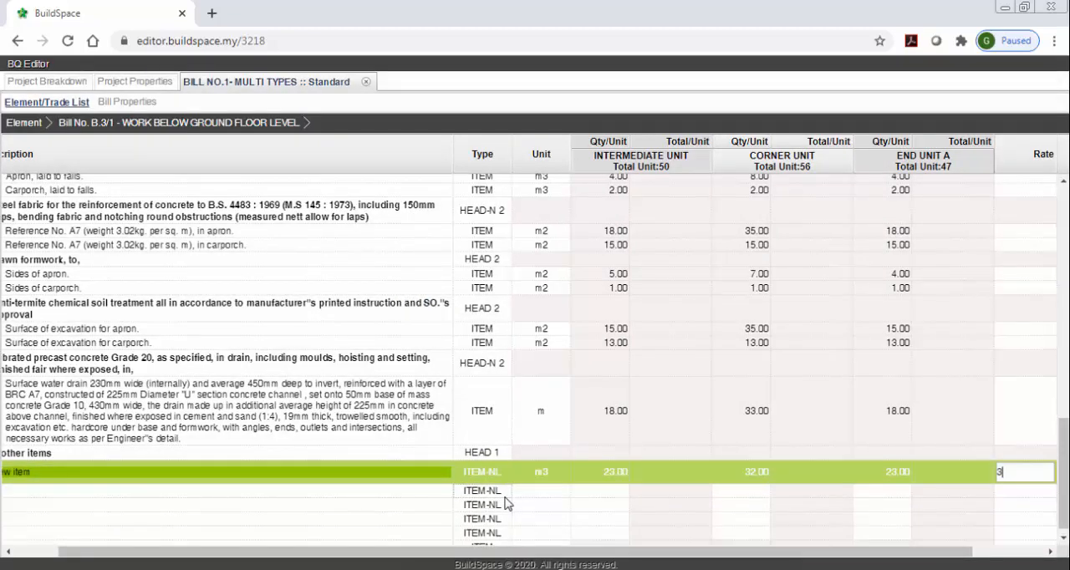
key("Return")
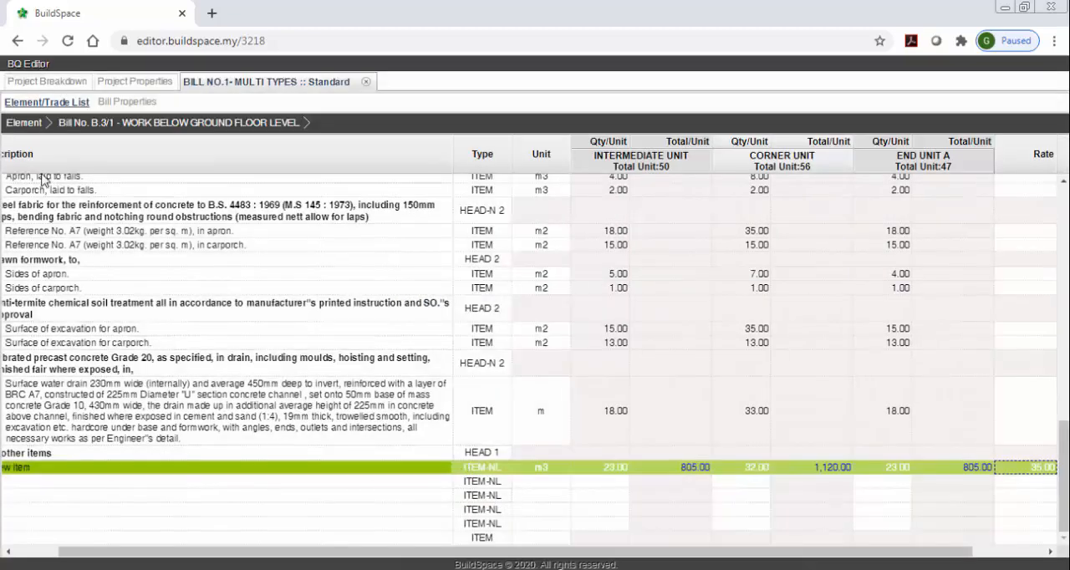
left_click(25, 123)
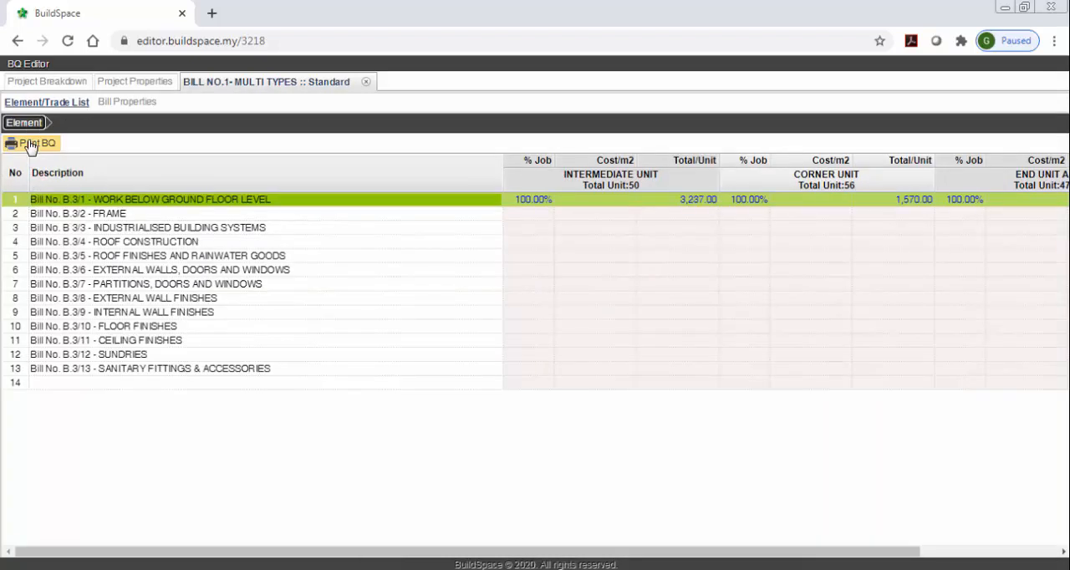
Close Bill No.1 - Multi Types and reload the totals in the project breakdown.
left_click(365, 81)
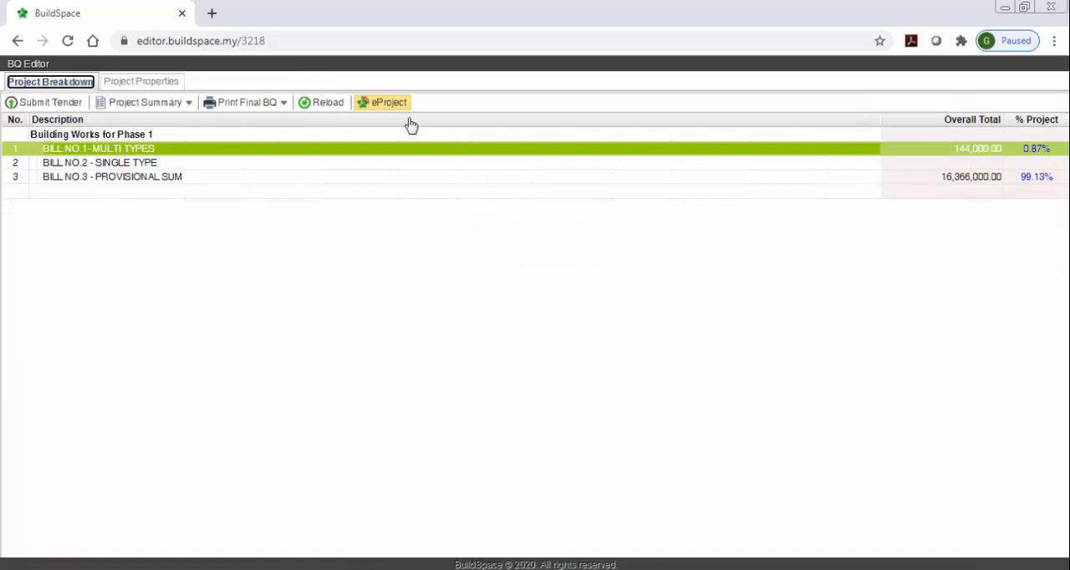
left_click(330, 107)
left_click(392, 189)
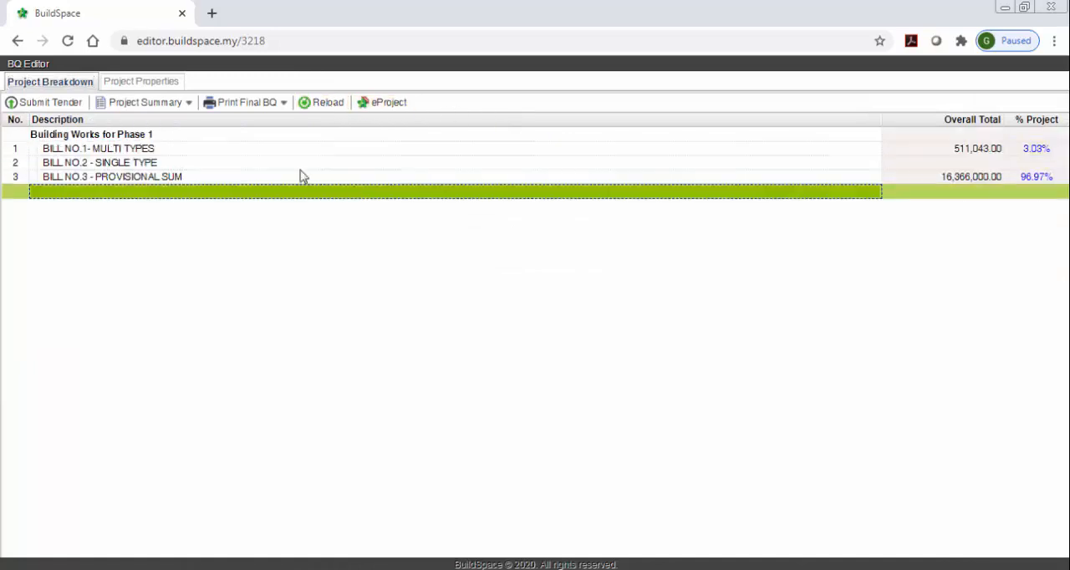
Generate the priced final BQ printout for Bill No.1 - Multi Types, look through its pages and close it.
left_click(263, 109)
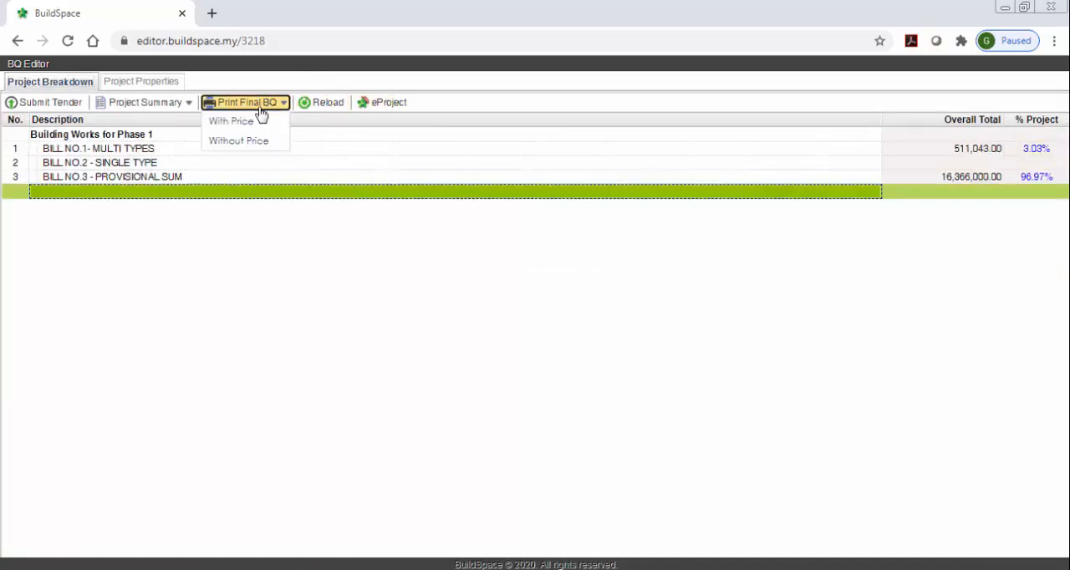
left_click(253, 122)
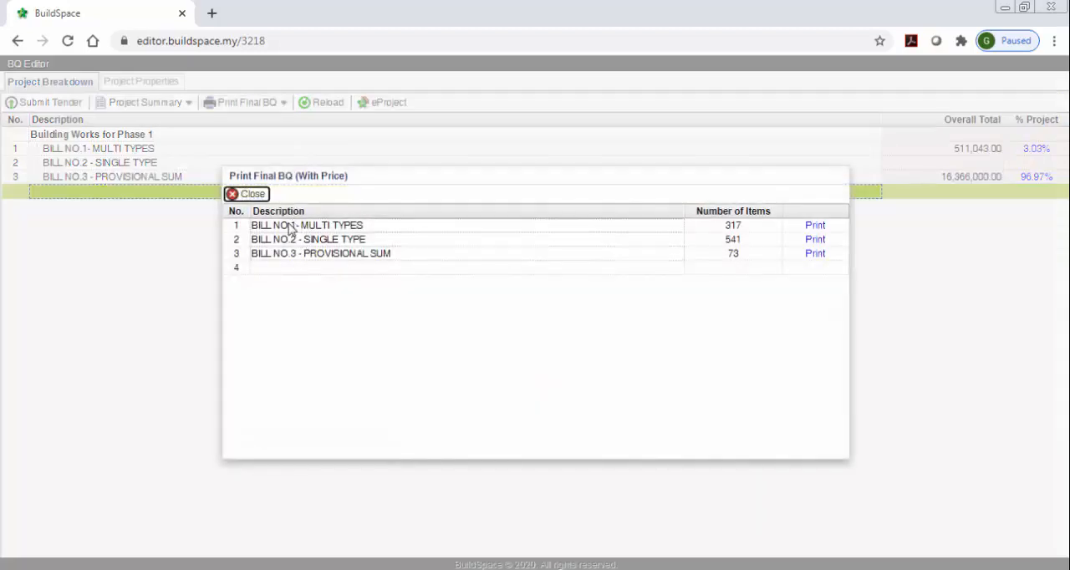
left_click(815, 226)
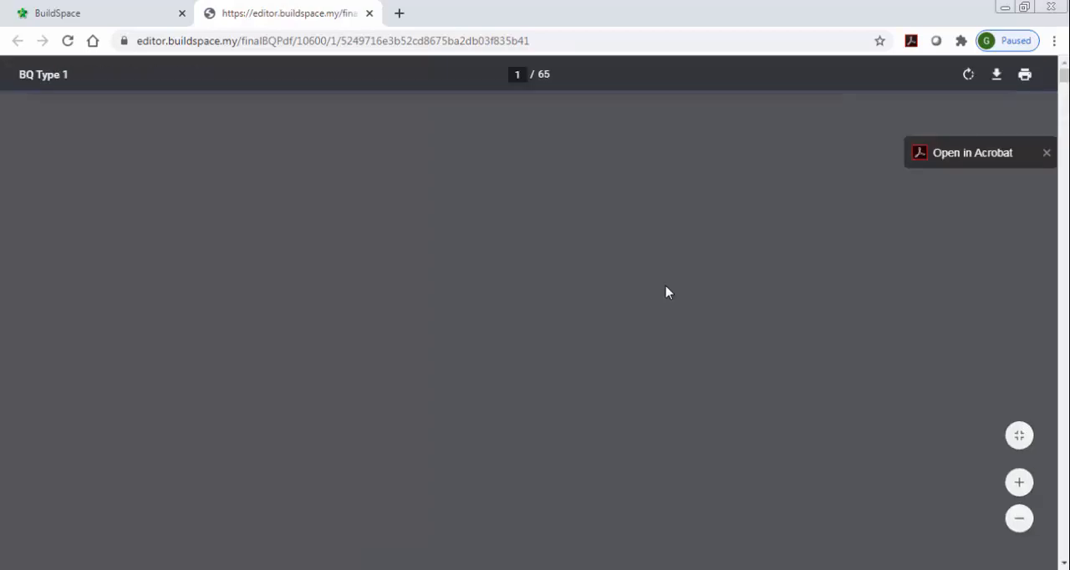
scroll(662, 288, "down", 15)
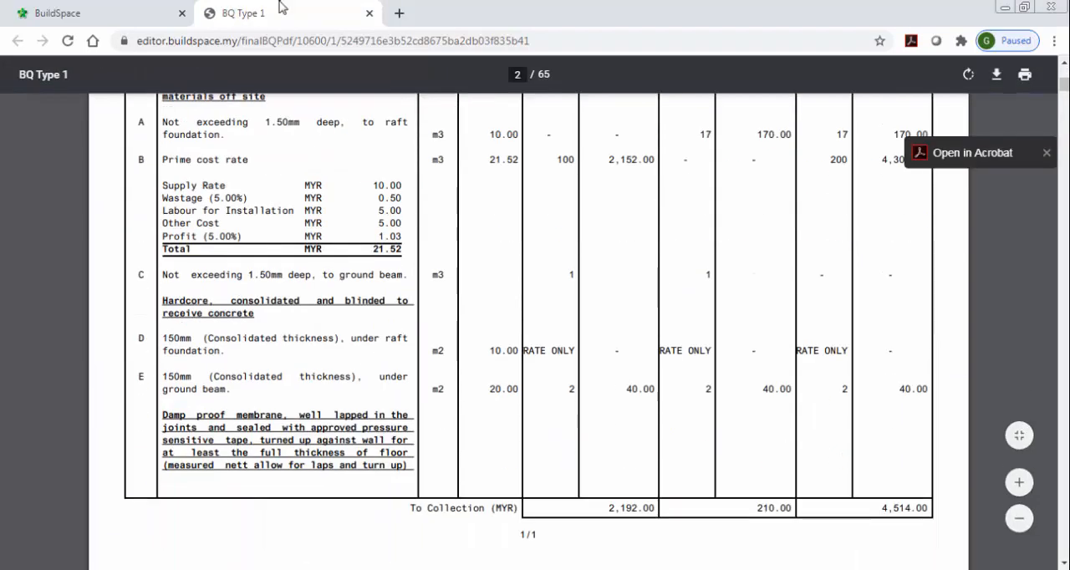
left_click(367, 18)
left_click(246, 195)
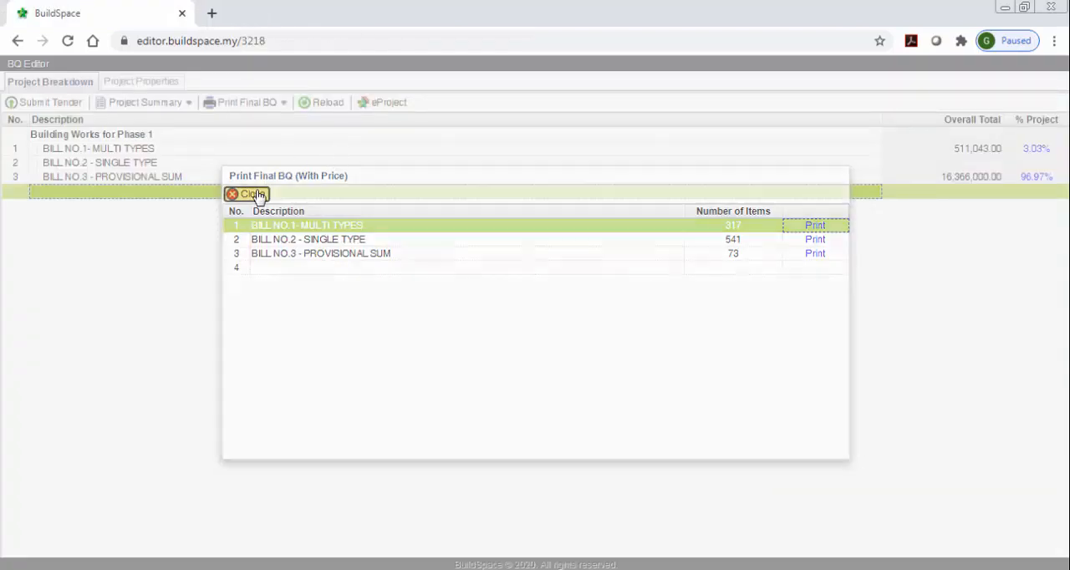
Generate the project summary with price, review the tender summary down to the signature section and close it.
left_click(129, 107)
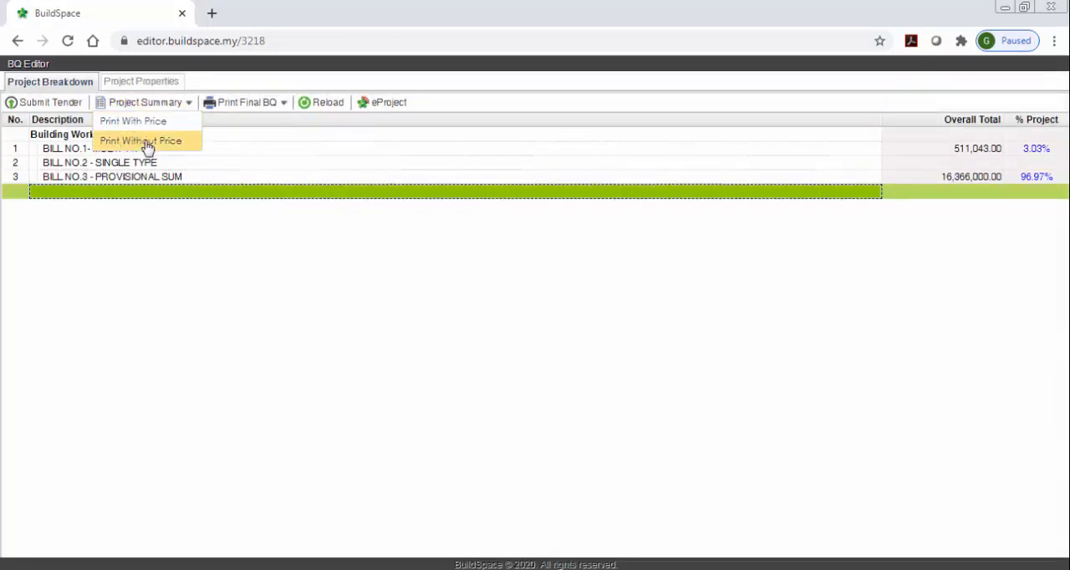
left_click(149, 125)
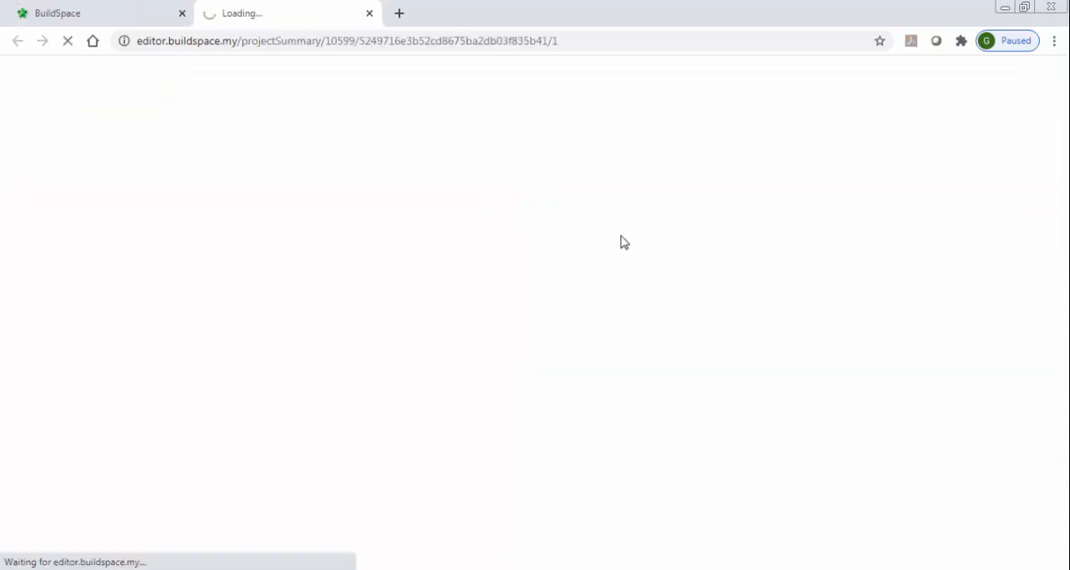
scroll(622, 242, "down", 4)
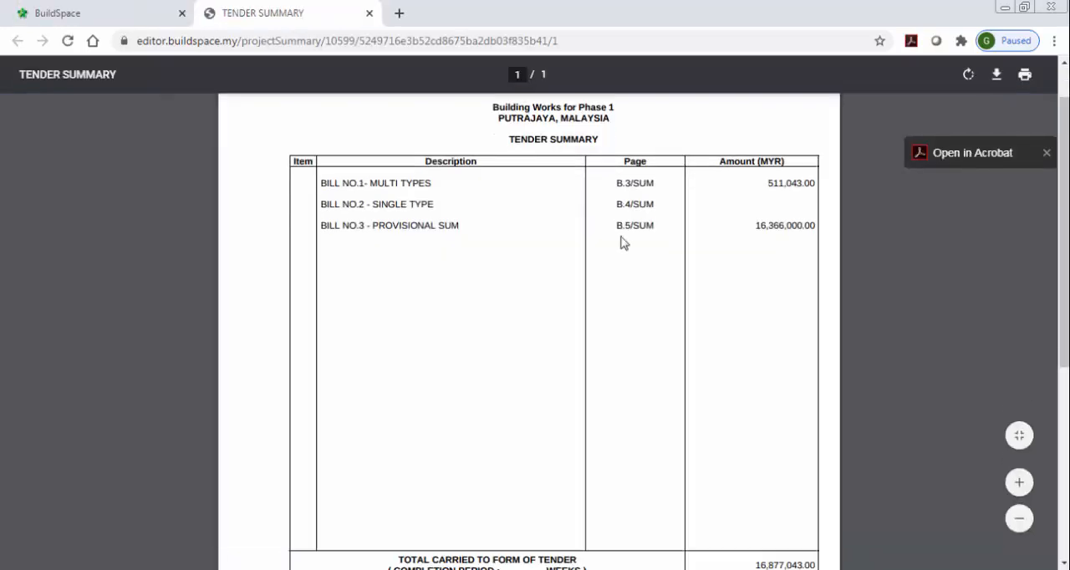
left_click(369, 13)
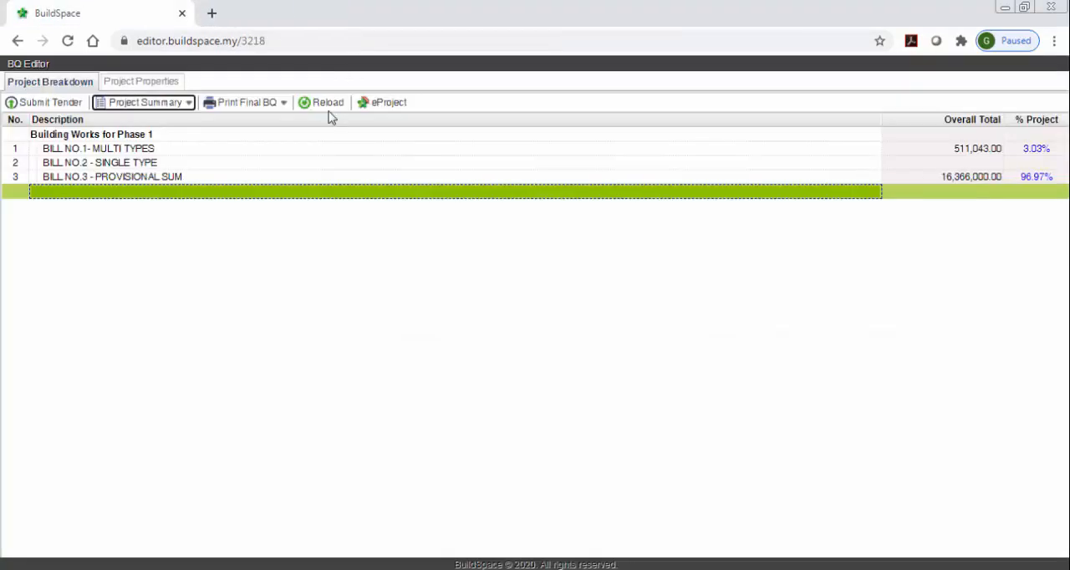
Open the Prime Cost & Provisional Sums element of Bill No.3 and locate the profit and attendance items under Air-conditioning and Ventilation System.
left_click(184, 182)
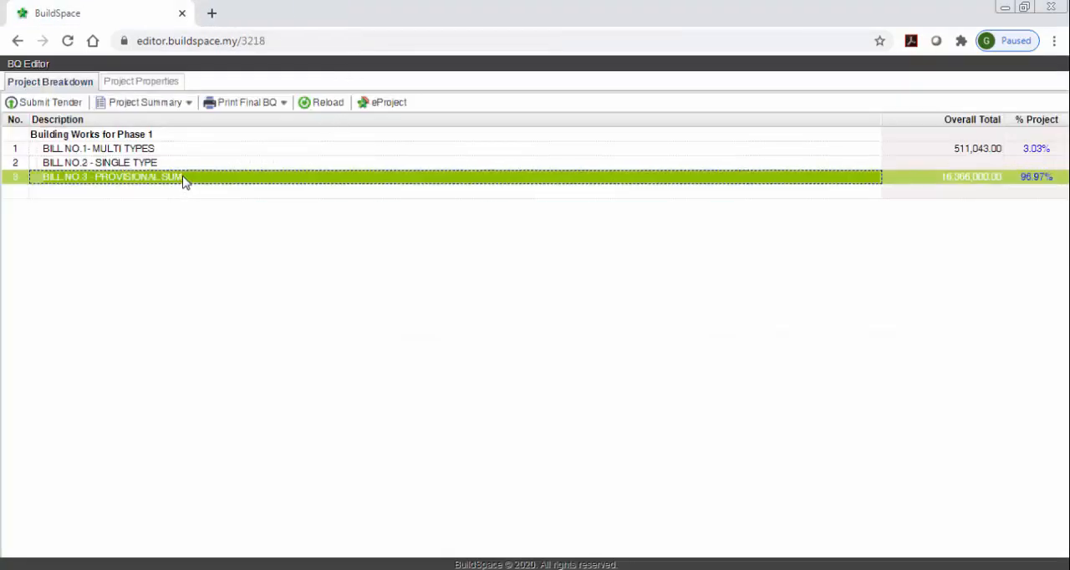
double_click(208, 203)
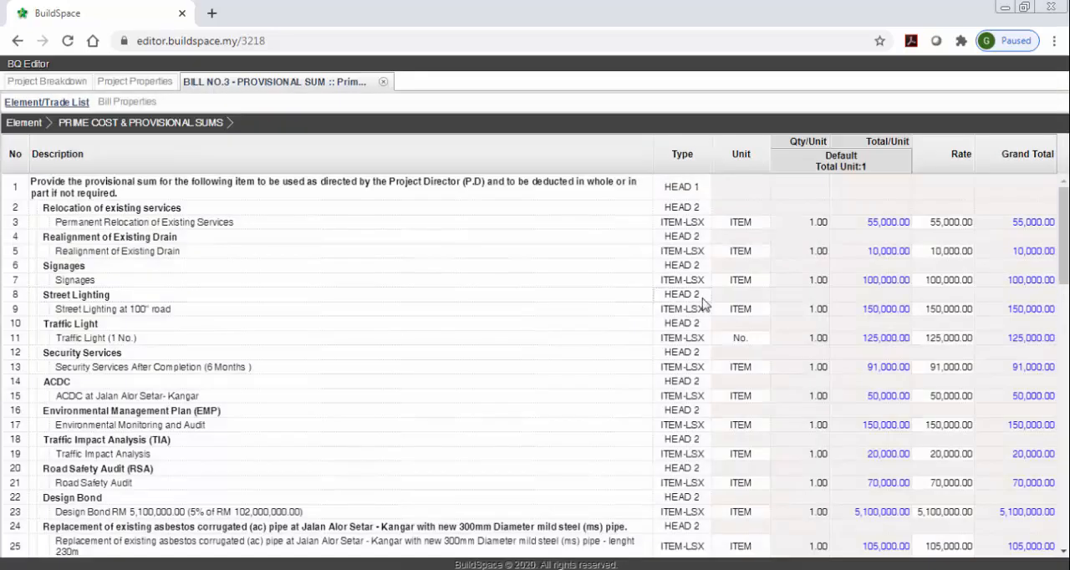
scroll(702, 303, "down", 10)
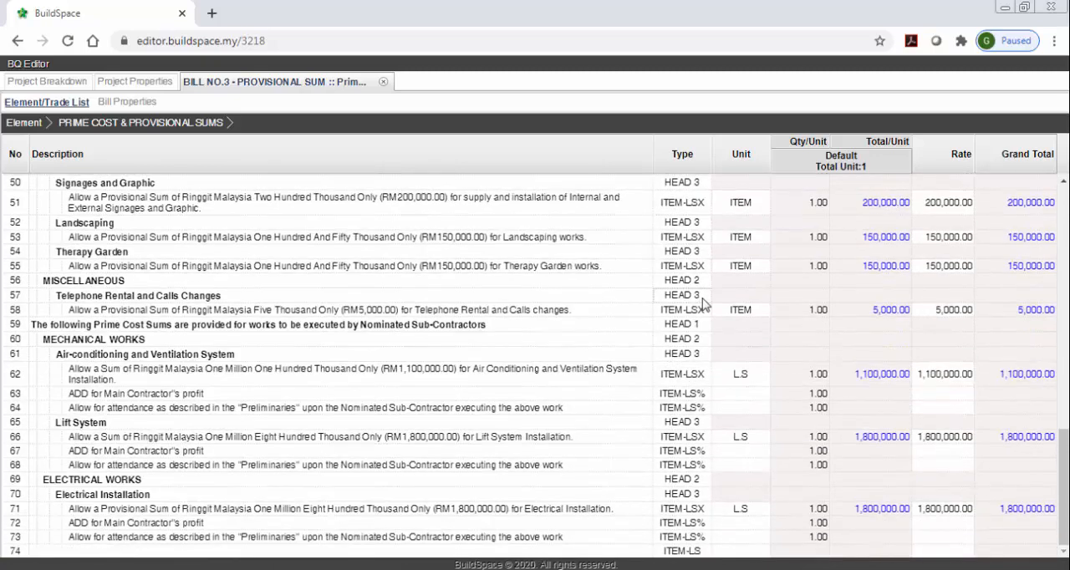
left_click(611, 398)
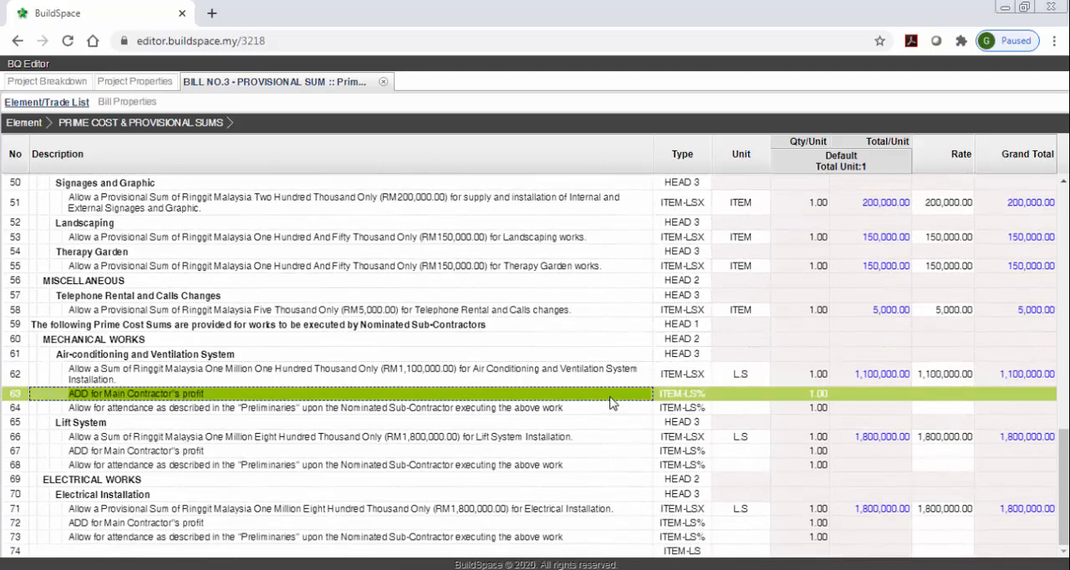
left_click(605, 411)
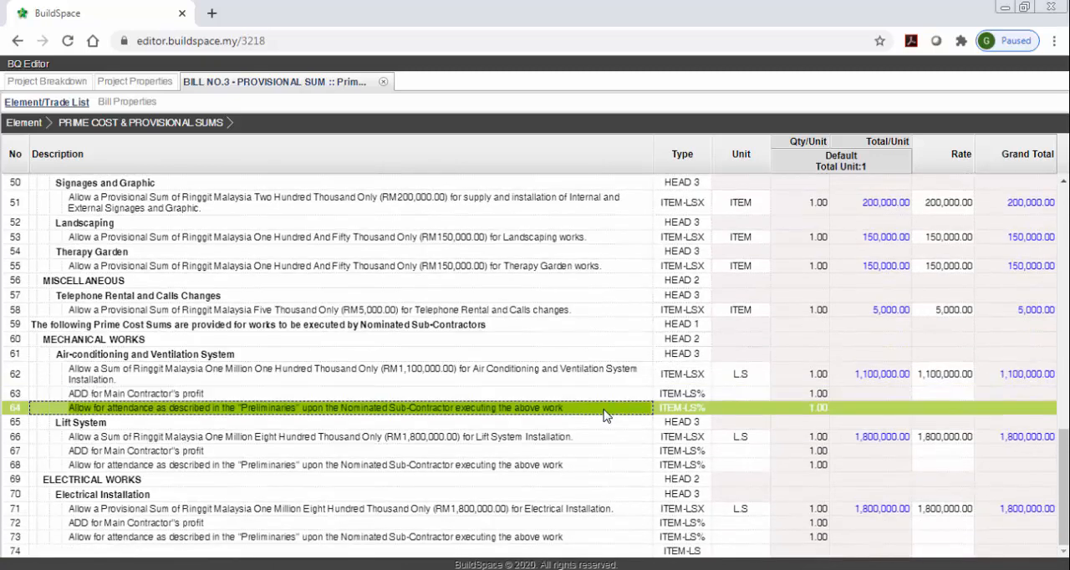
Set the lump sum percentage to 1% for the Main Contractor's profit in row 63, under Air-conditioning and Ventilation System.
left_click(943, 397)
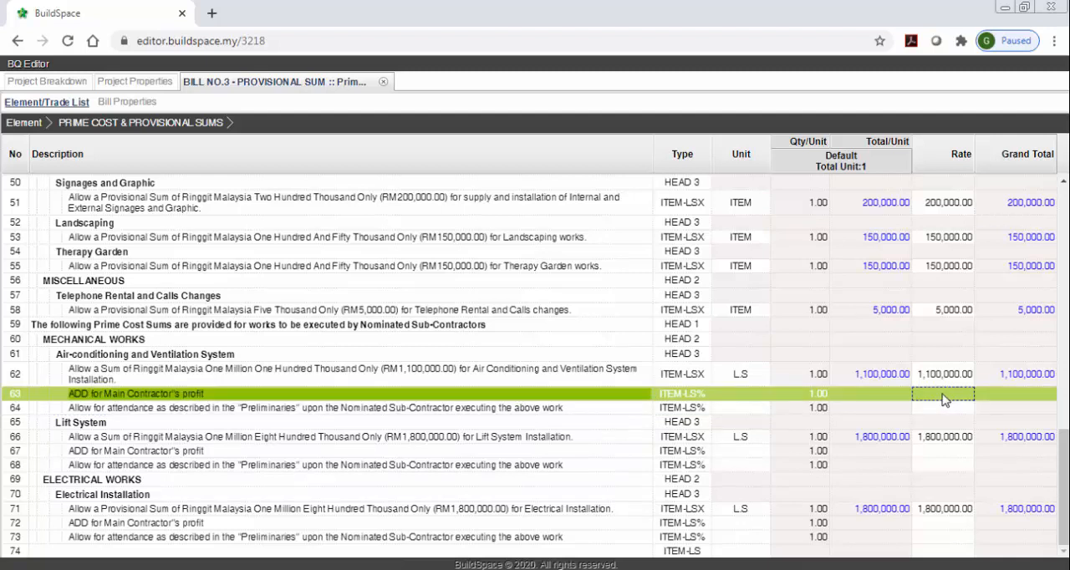
double_click(943, 398)
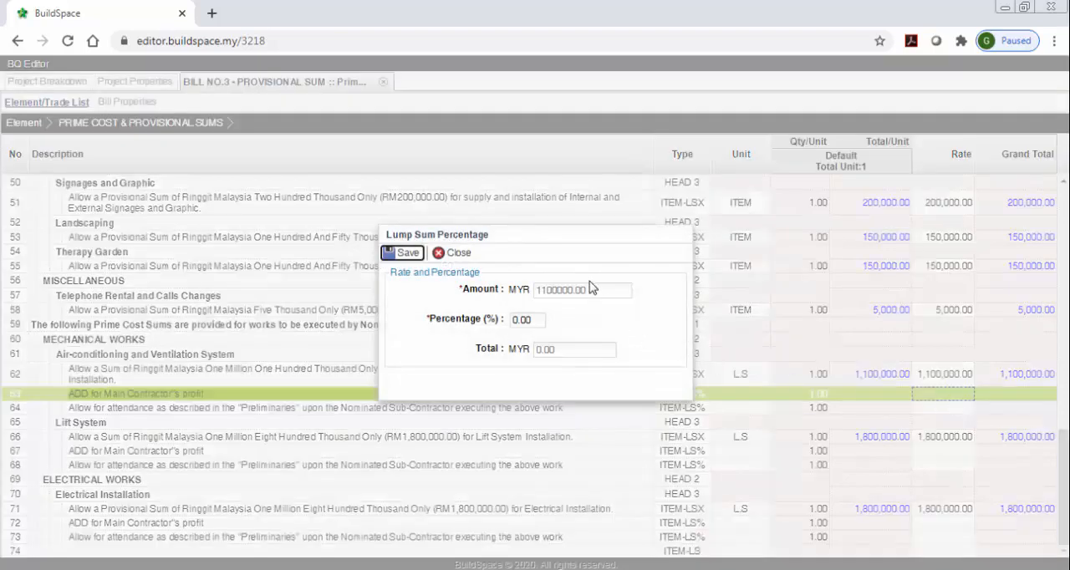
left_click(538, 323)
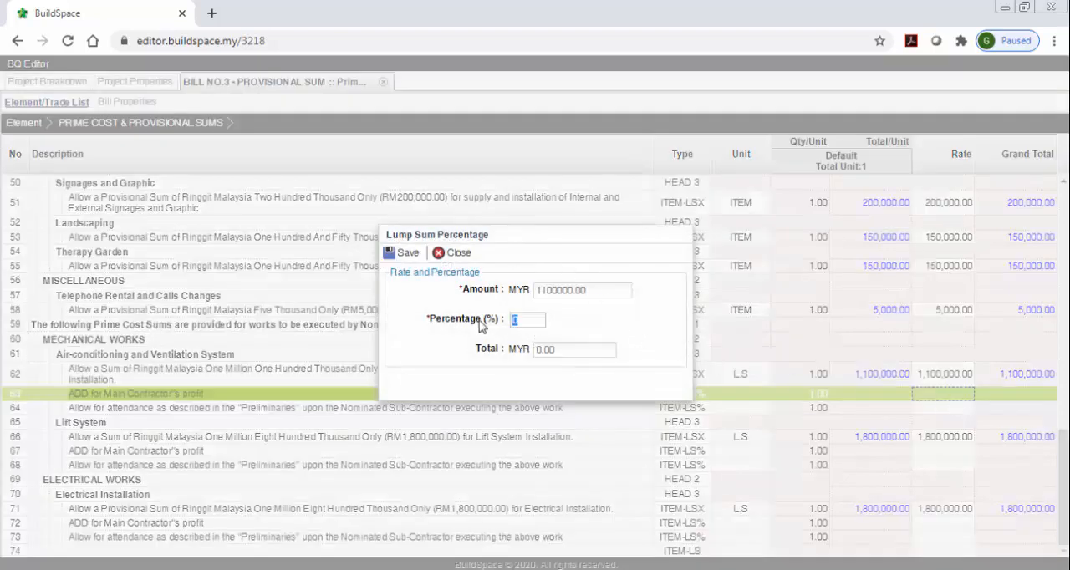
type("1")
left_click(402, 252)
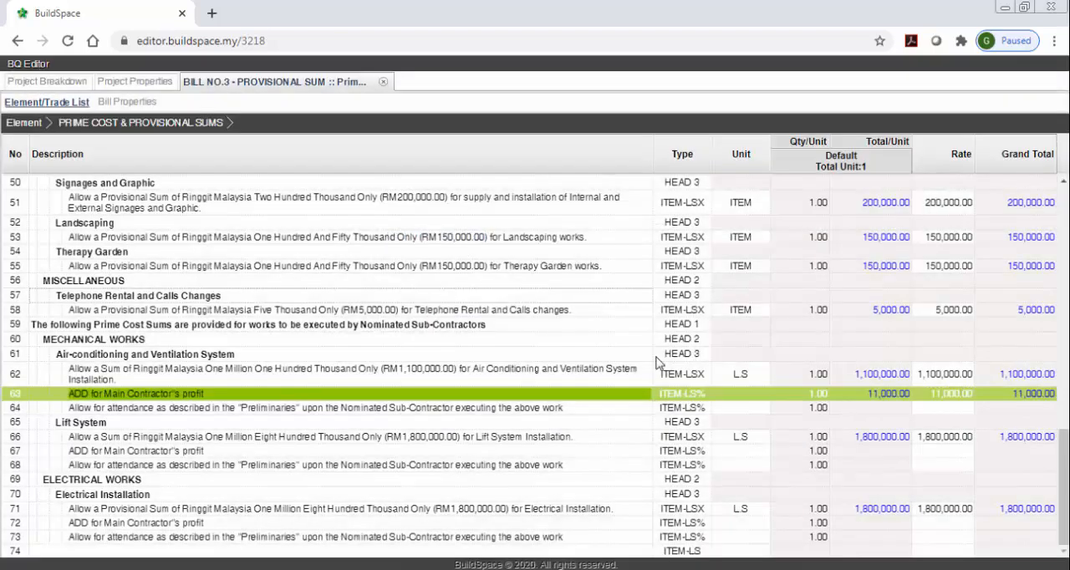
Set the lump sum percentage to 1% for the attendance item in row 64, under Air-conditioning and Ventilation System.
double_click(943, 408)
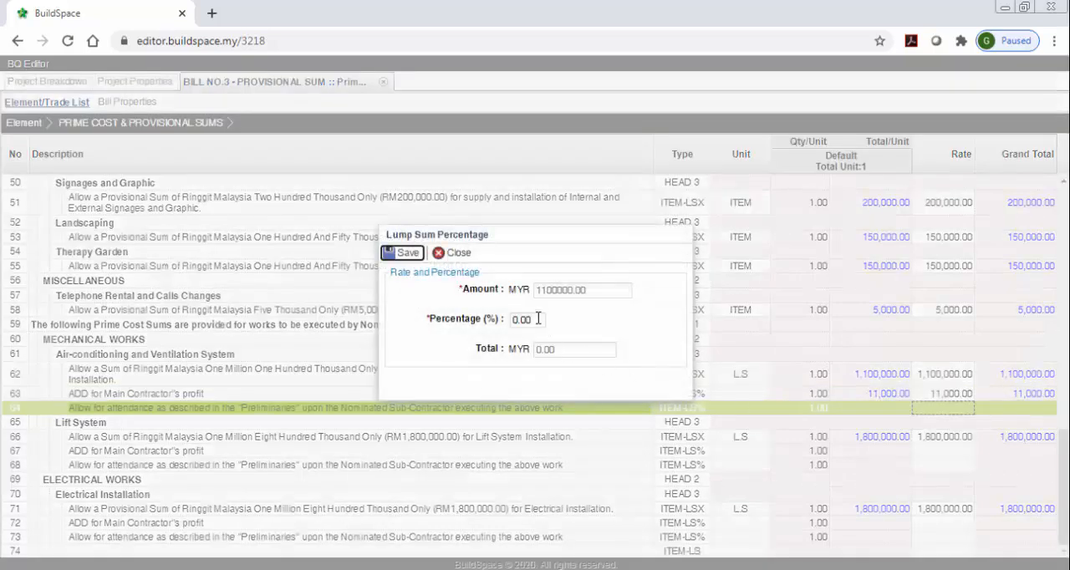
left_click(537, 318)
type("1")
left_click(398, 254)
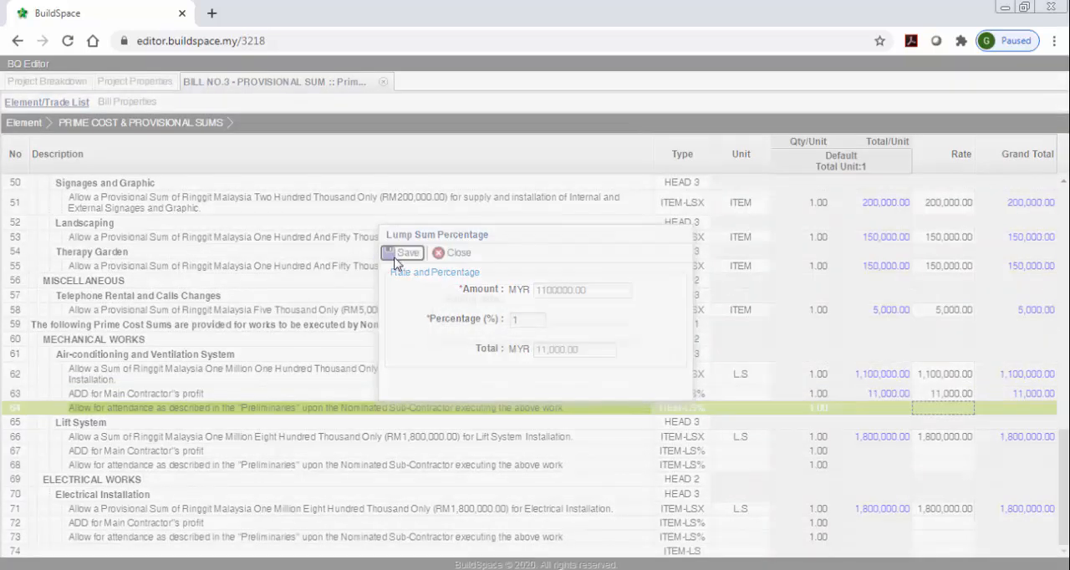
left_click(275, 281)
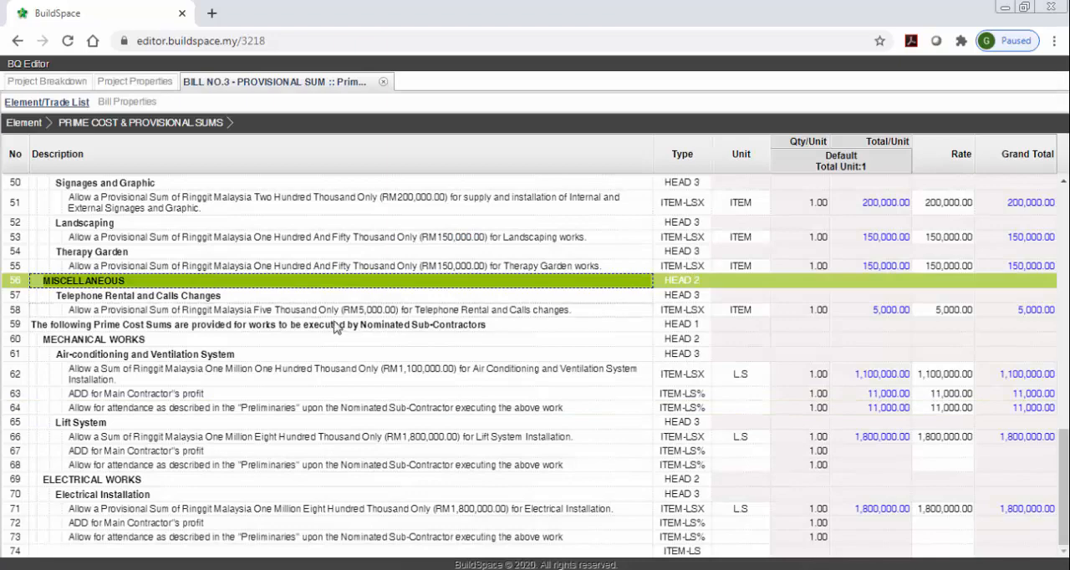
Close Bill No.3 - Provisional Sum and reload the project breakdown totals.
scroll(334, 326, "up", 3)
left_click(25, 122)
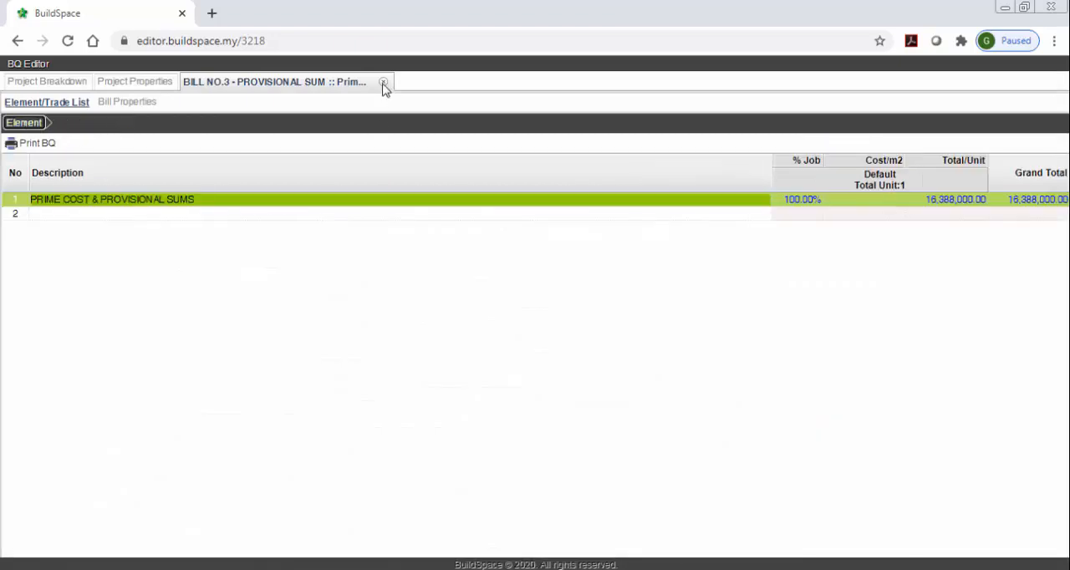
left_click(383, 84)
left_click(321, 107)
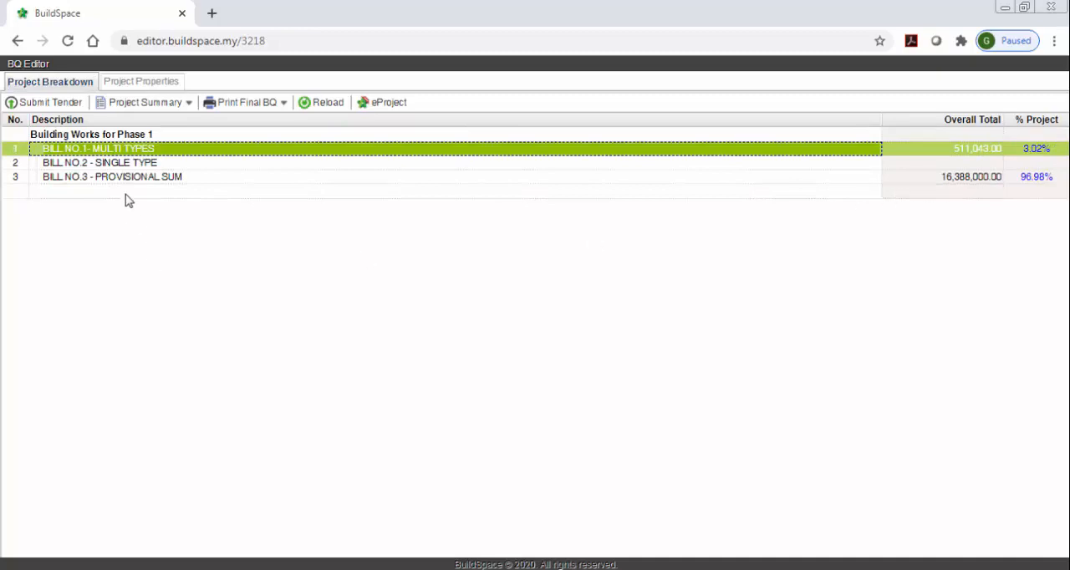
In the Frame element of Bill No.2 - Single Type, set the Grade 25 concrete rates to 12 for columns and 232 for floor beams.
left_click(173, 165)
double_click(164, 163)
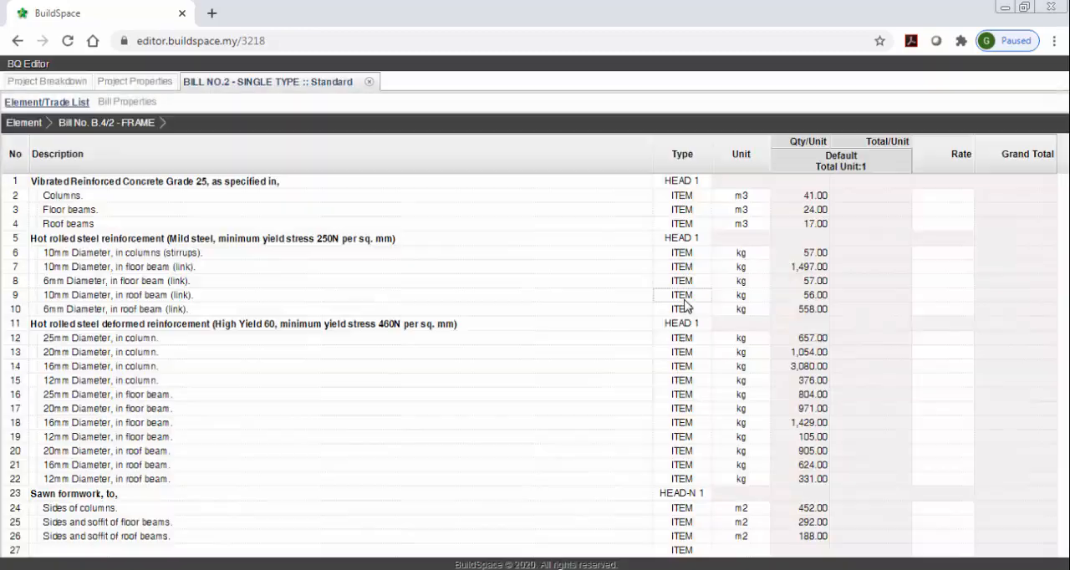
left_click(942, 199)
key("Return")
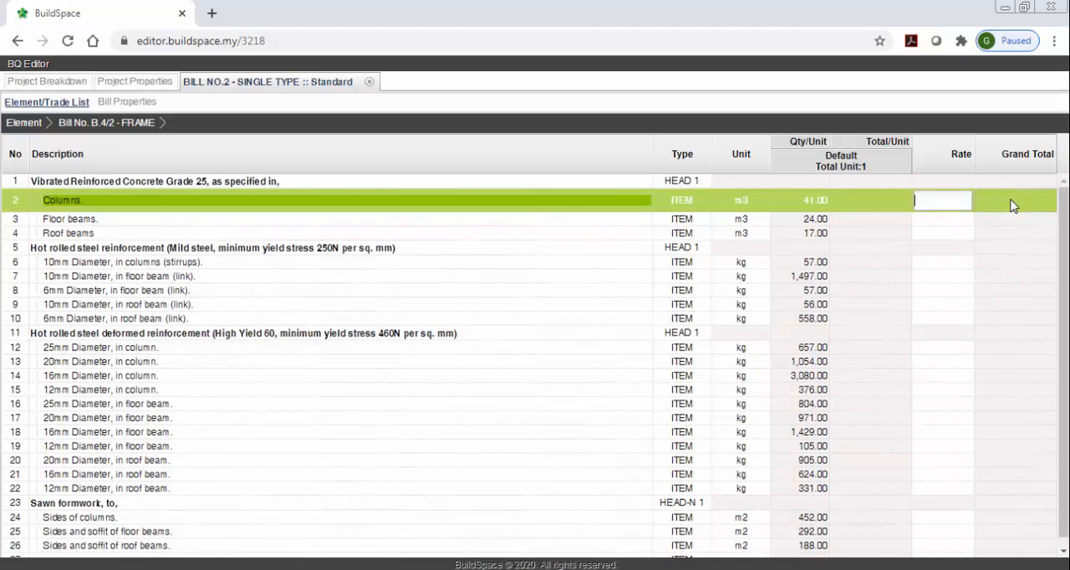
type("12")
key("Return")
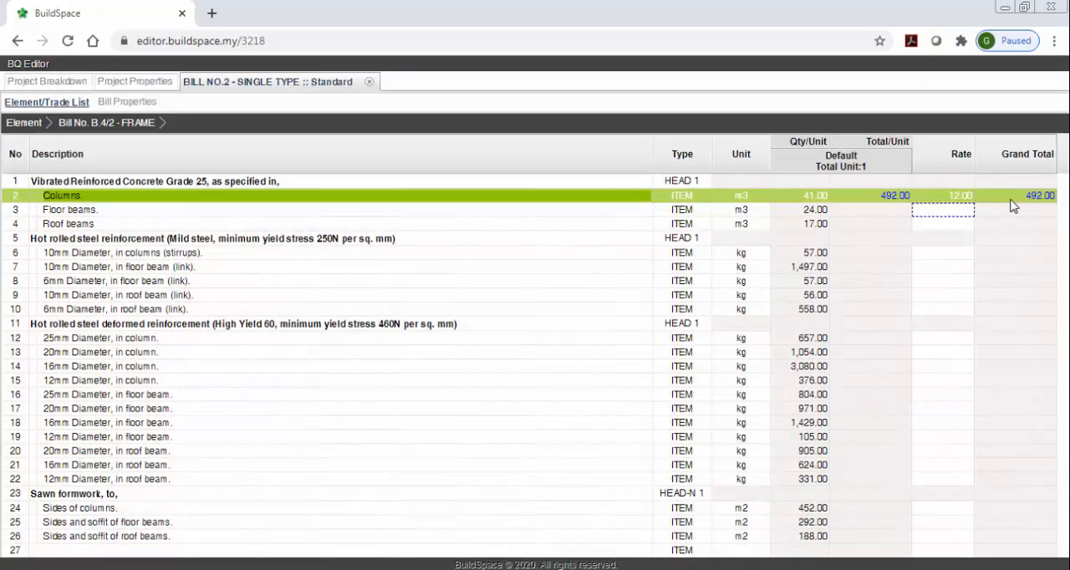
key("Return")
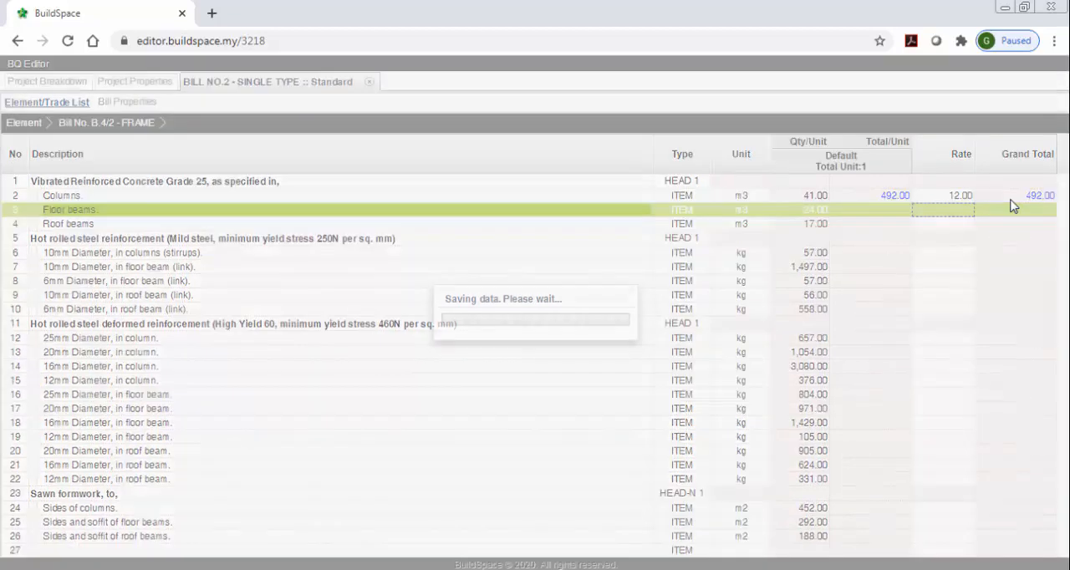
key("Down")
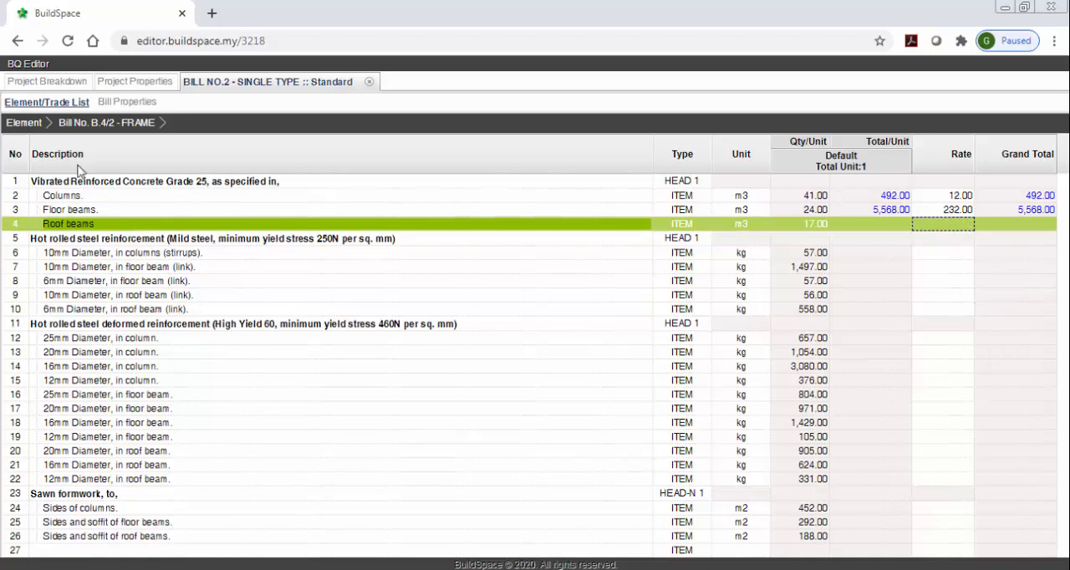
Close Bill No.2 - Single Type and refresh the overall totals in the project breakdown.
left_click(30, 125)
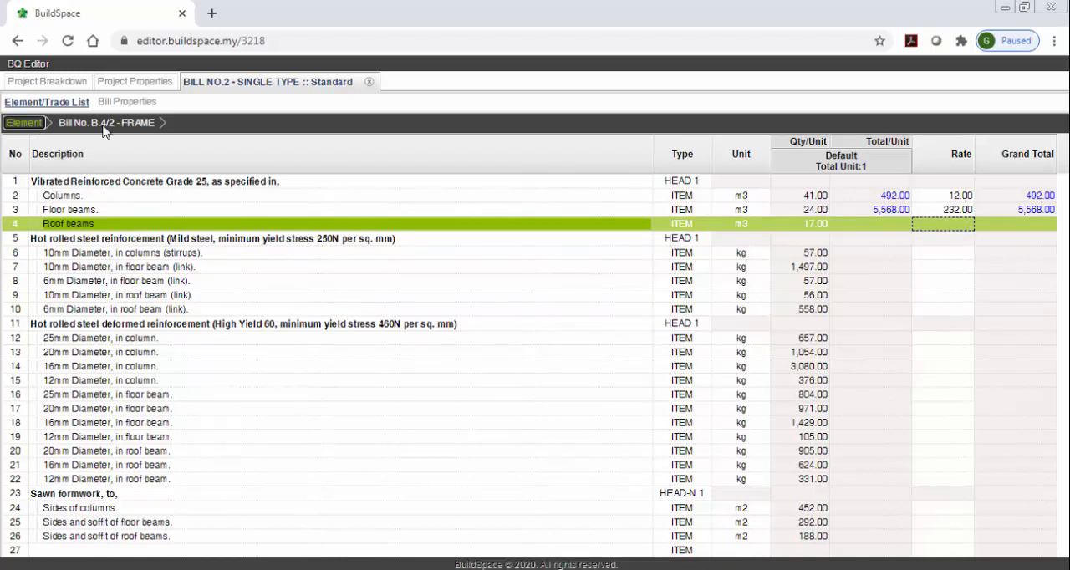
left_click(371, 83)
left_click(327, 103)
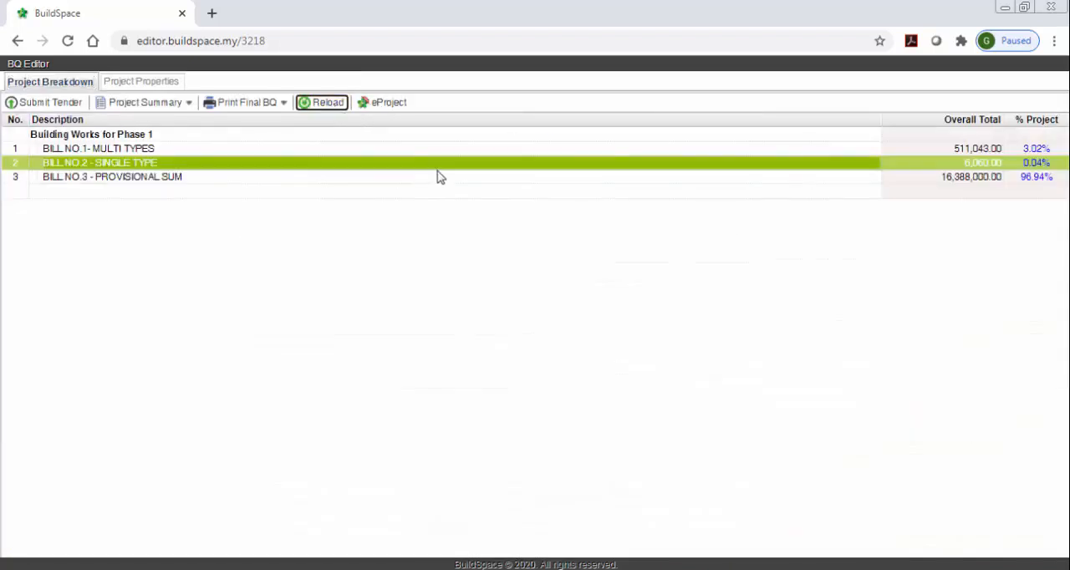
Submit the tender for Building Works for Phase 1 from the project breakdown and dismiss the submission notice.
left_click(432, 192)
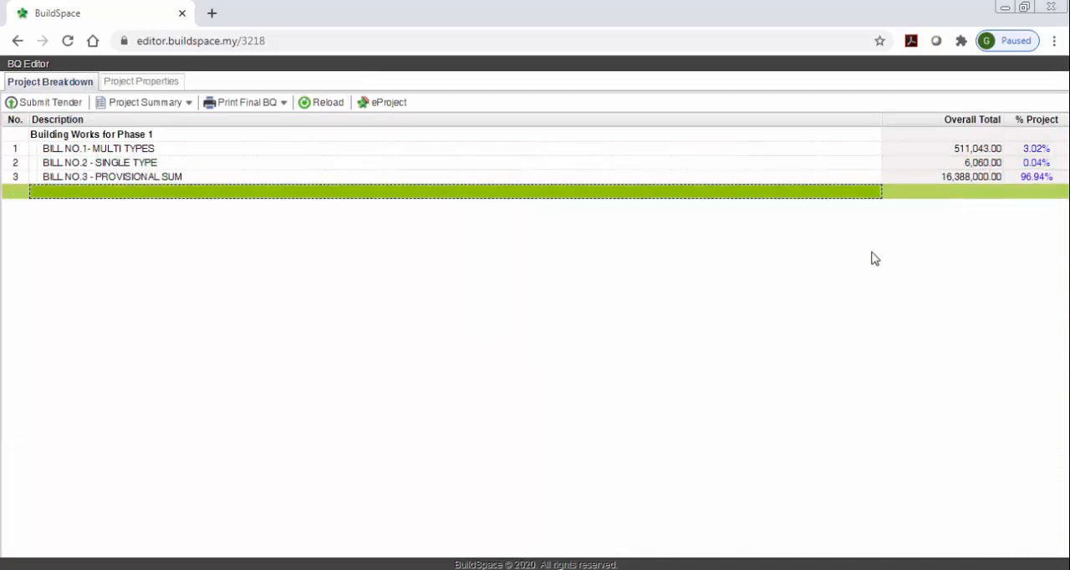
left_click(55, 108)
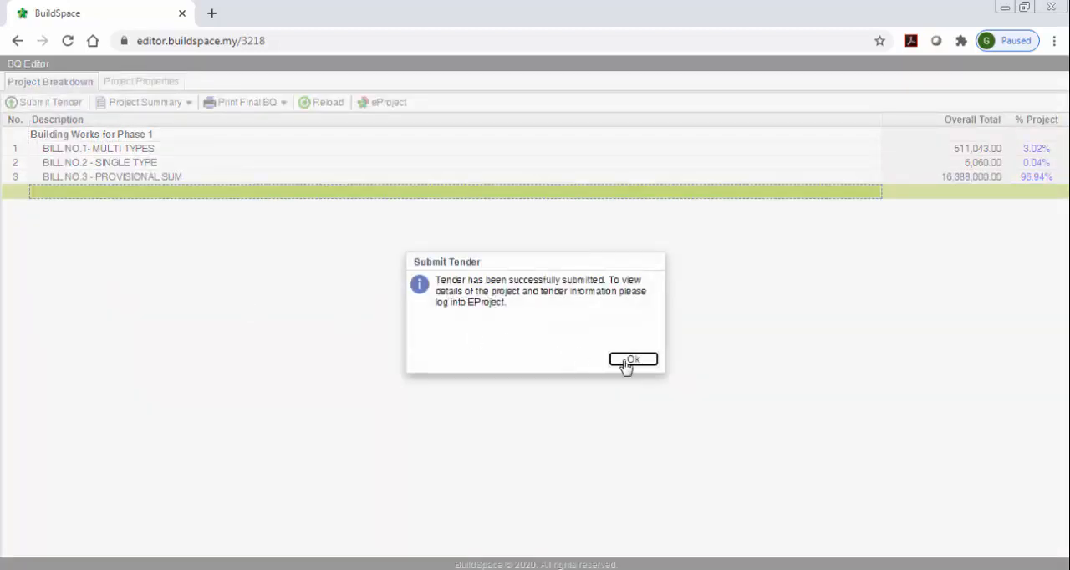
left_click(632, 360)
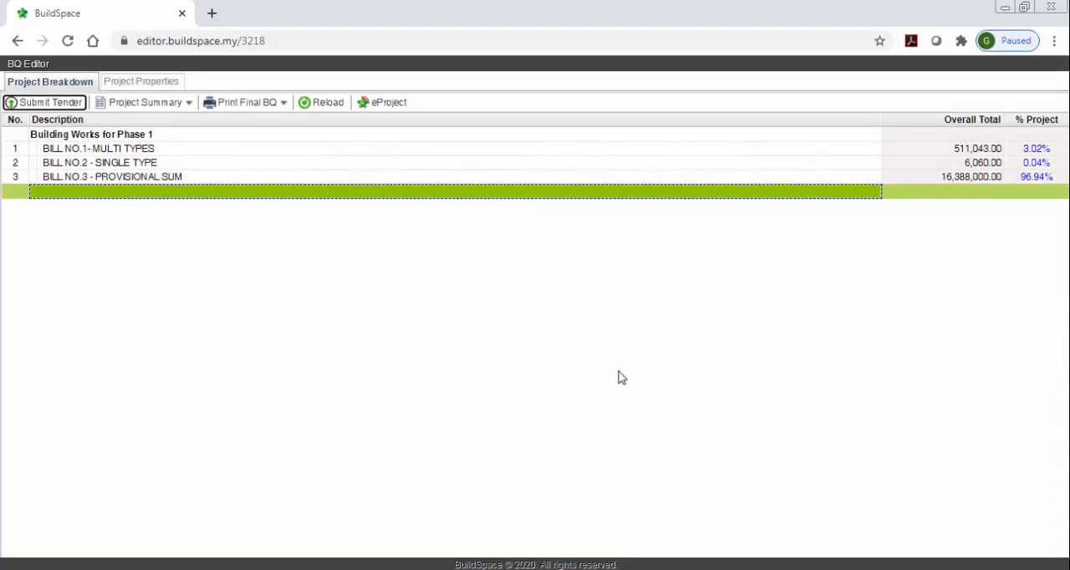
Return to the project in eProject and open the Tender entry in the Submit Tender listing.
left_click(18, 40)
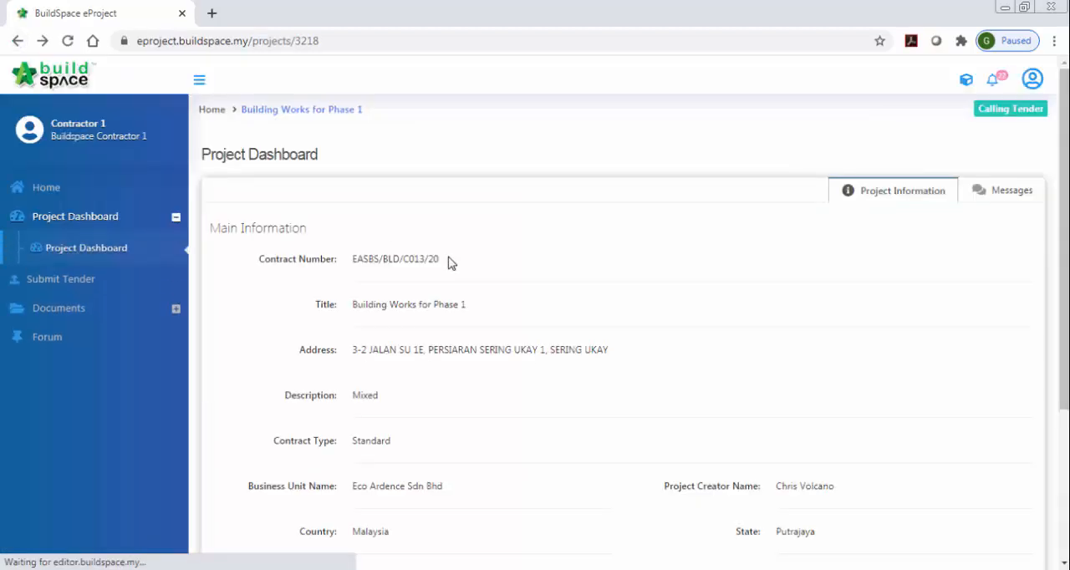
left_click(61, 279)
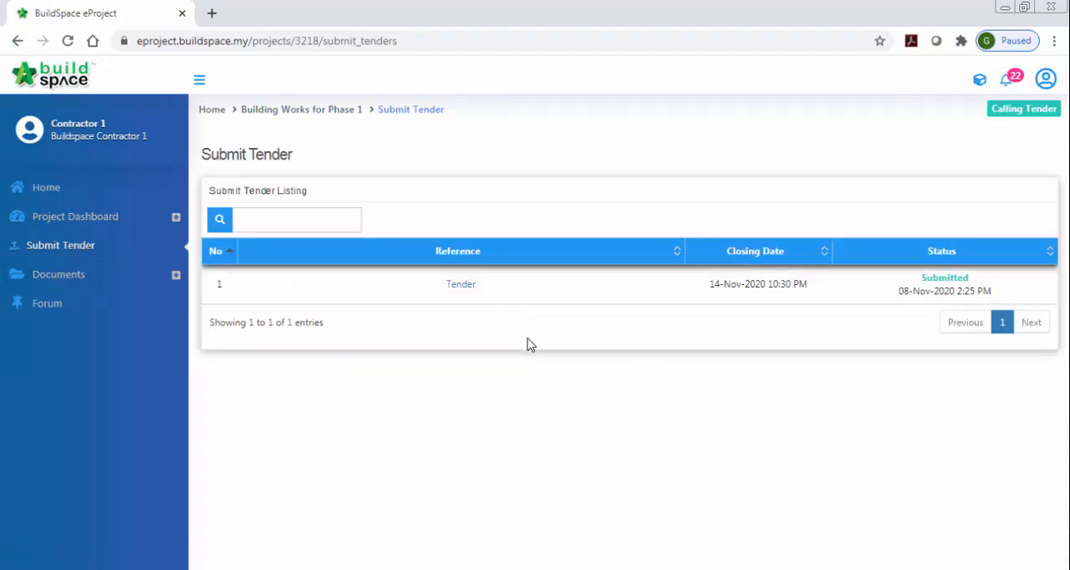
left_click(463, 286)
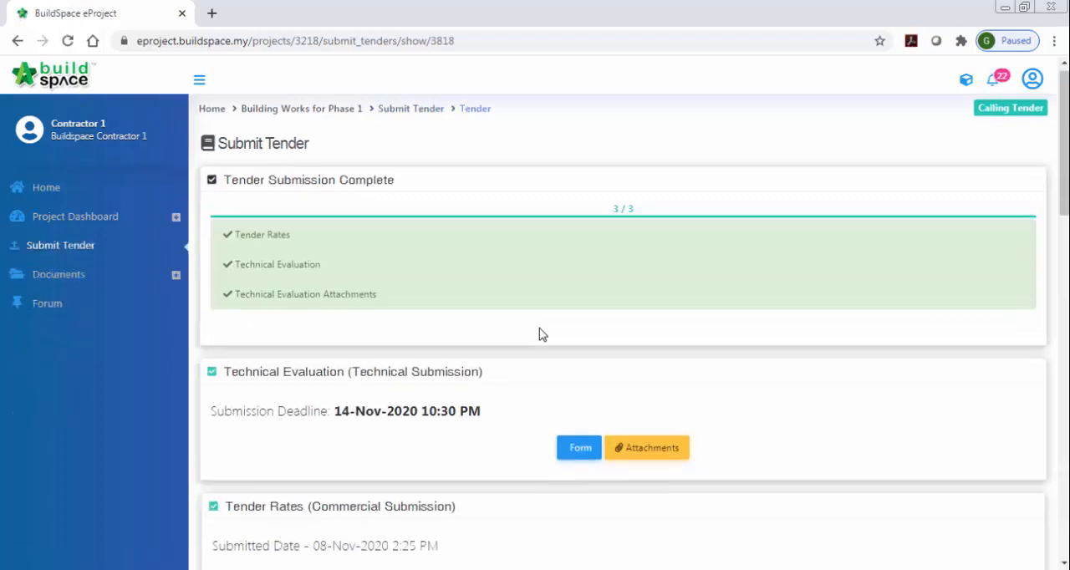
Review the commercial submission's tender rates and base tender, and generate the printable Form of Tender.
scroll(539, 332, "down", 2)
scroll(322, 373, "down", 4)
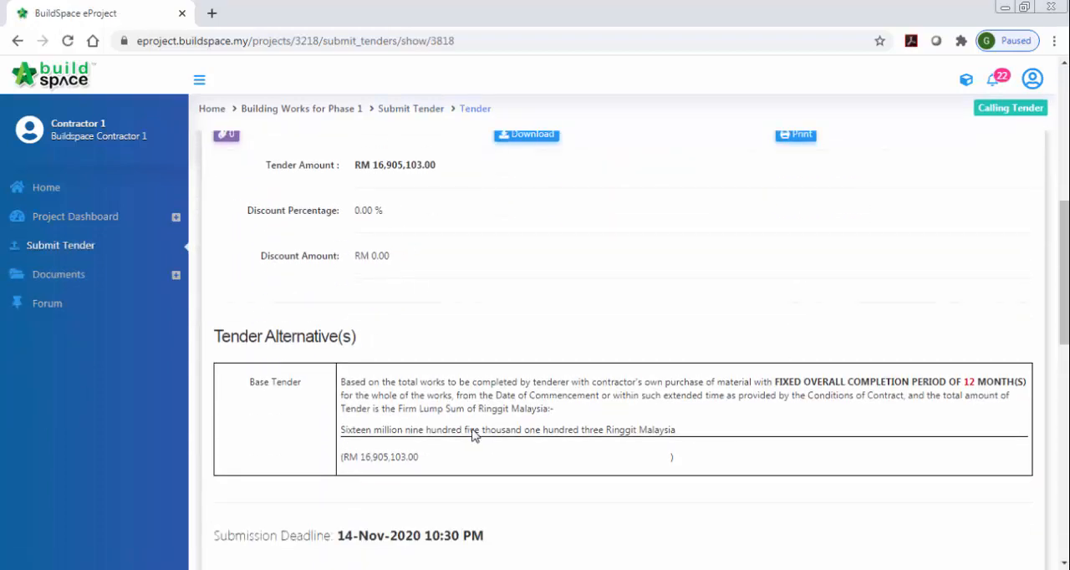
scroll(602, 385, "up", 2)
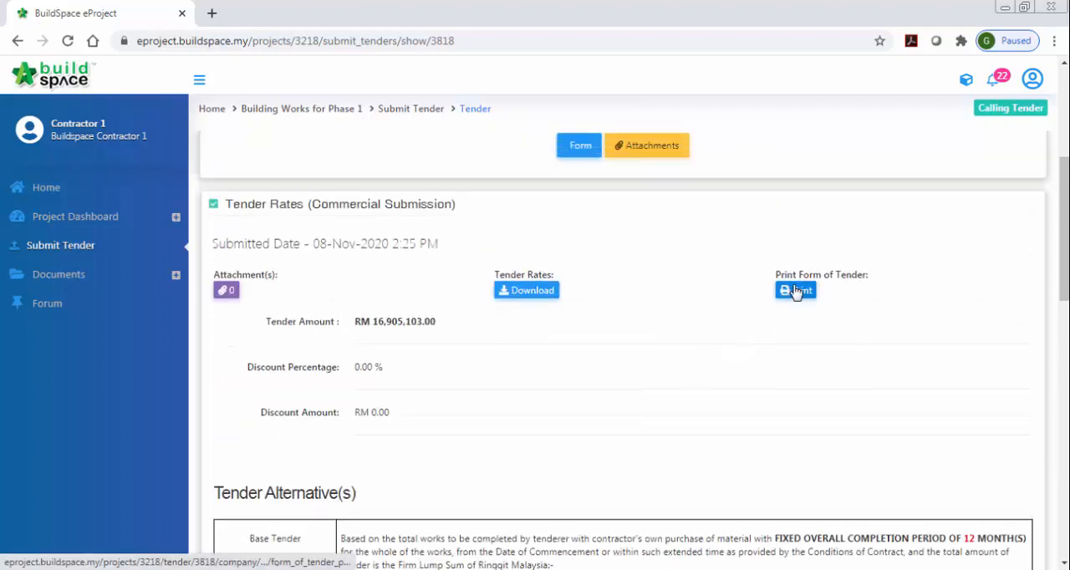
left_click(796, 292)
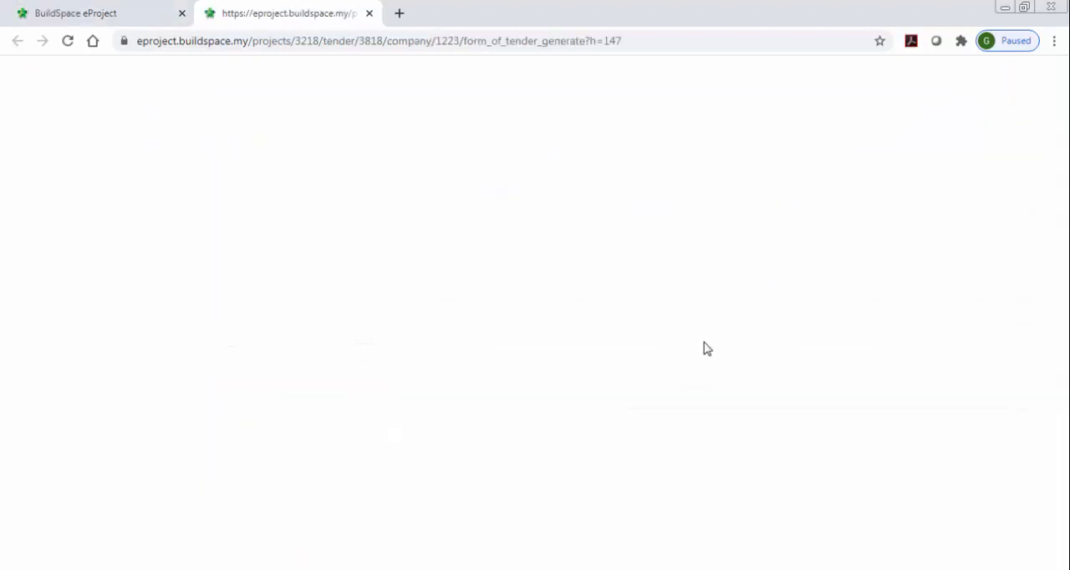